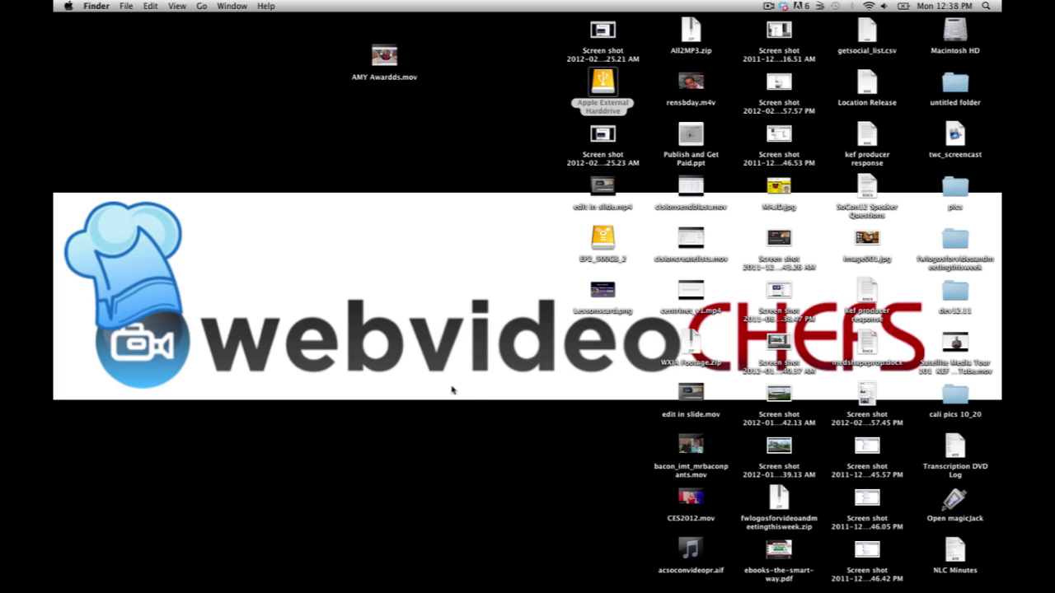
# Launch Final Cut Pro 7, continue past the missing FireWire deck, and reset the scratch disks.
pyautogui.moveTo(498, 589)
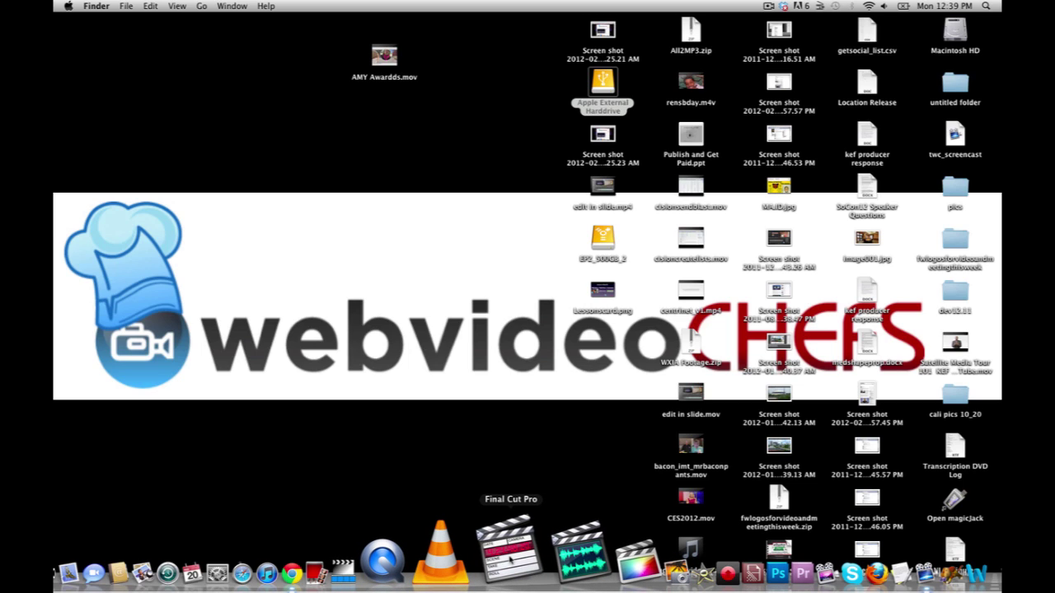
pyautogui.click(511, 558)
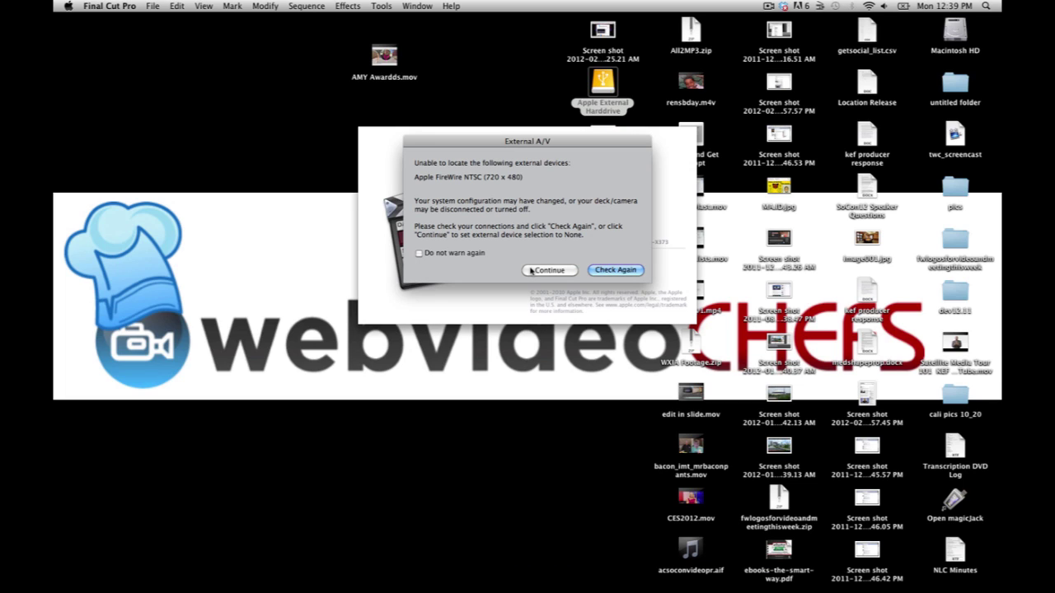
pyautogui.click(557, 272)
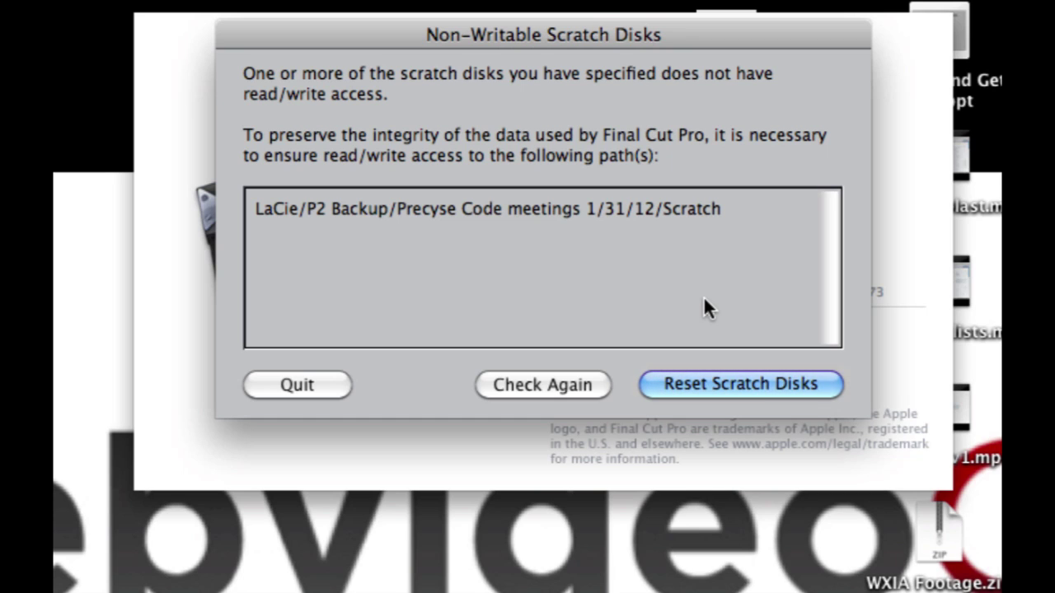
pyautogui.click(704, 385)
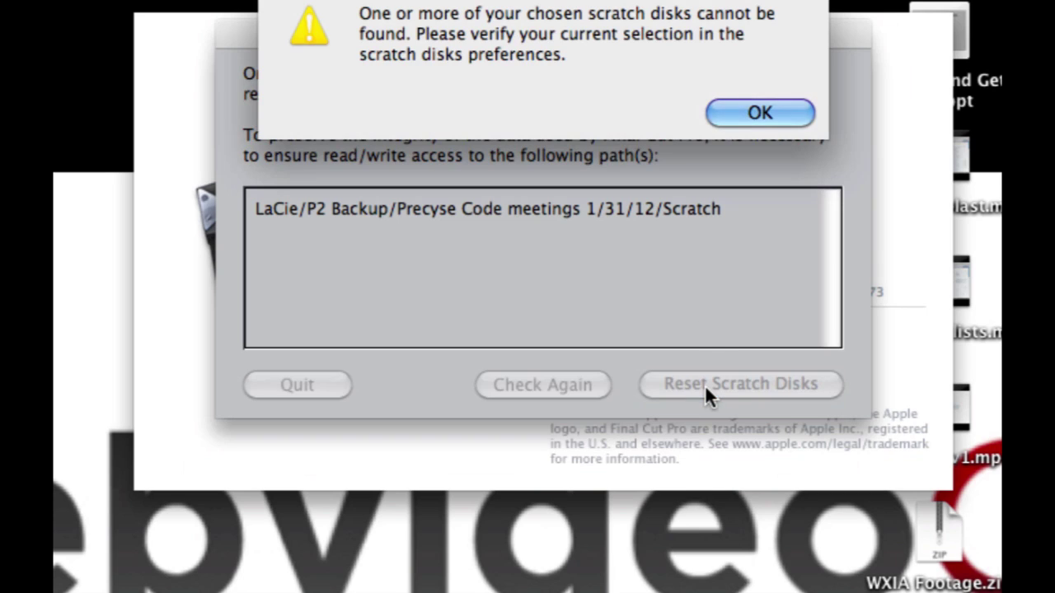
pyautogui.click(741, 109)
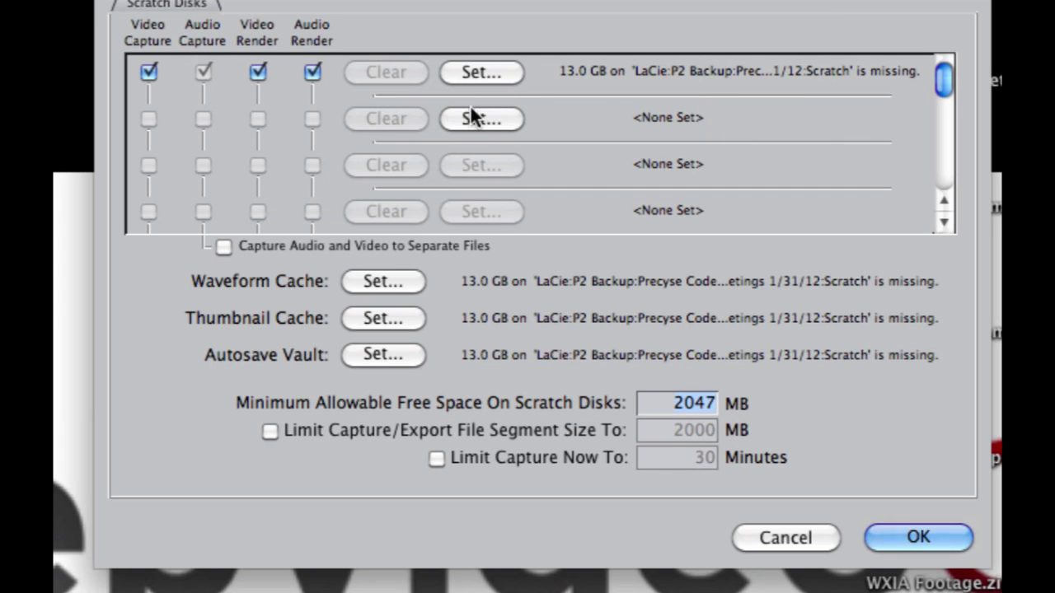
# Set capture and render scratch to a new 'FCP Scratch' folder on EP2_500GB_2.
pyautogui.click(474, 72)
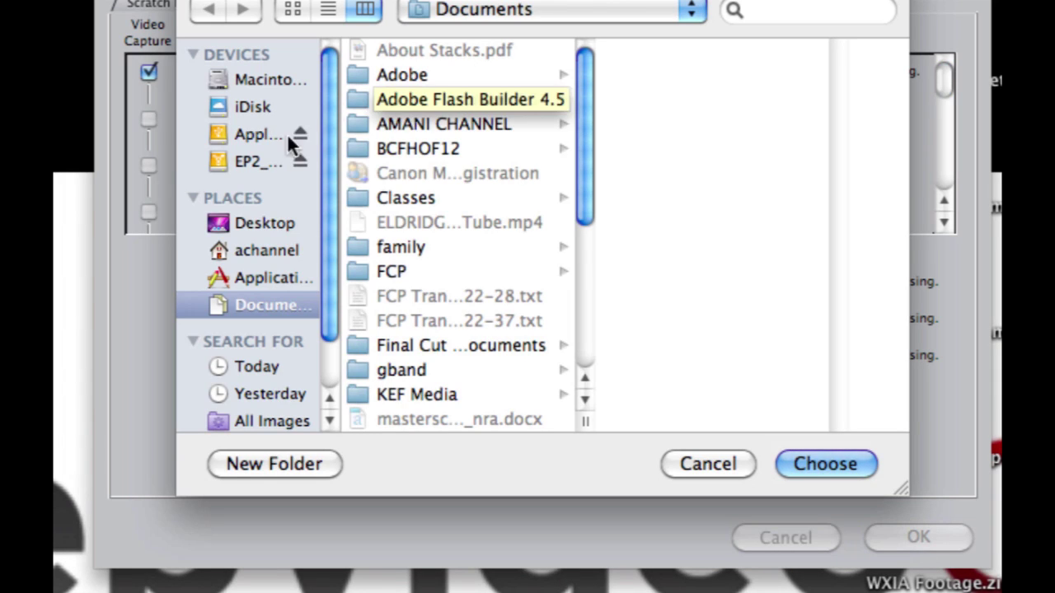
pyautogui.click(249, 162)
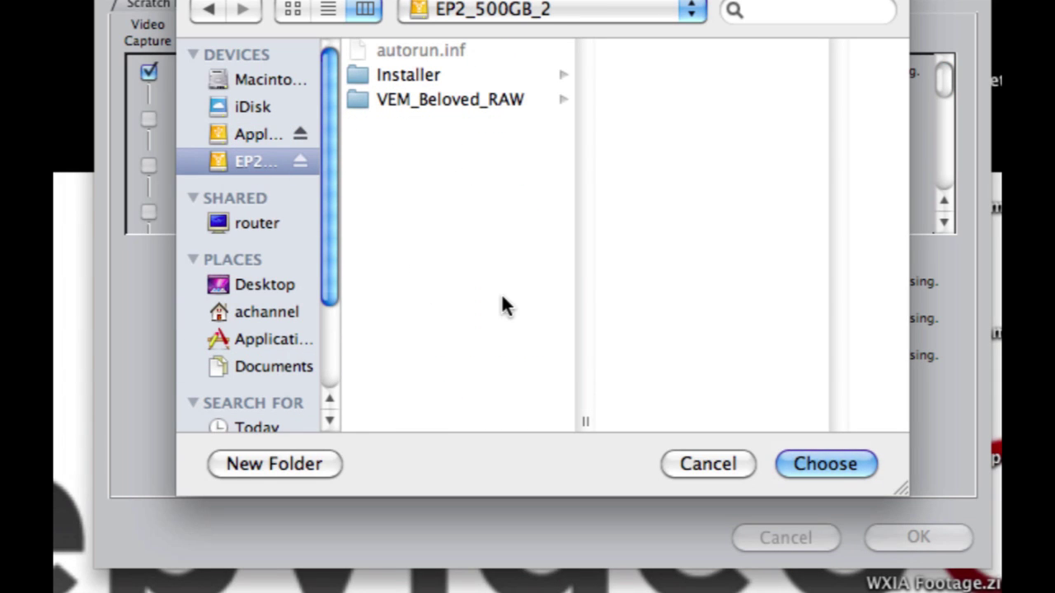
pyautogui.click(250, 464)
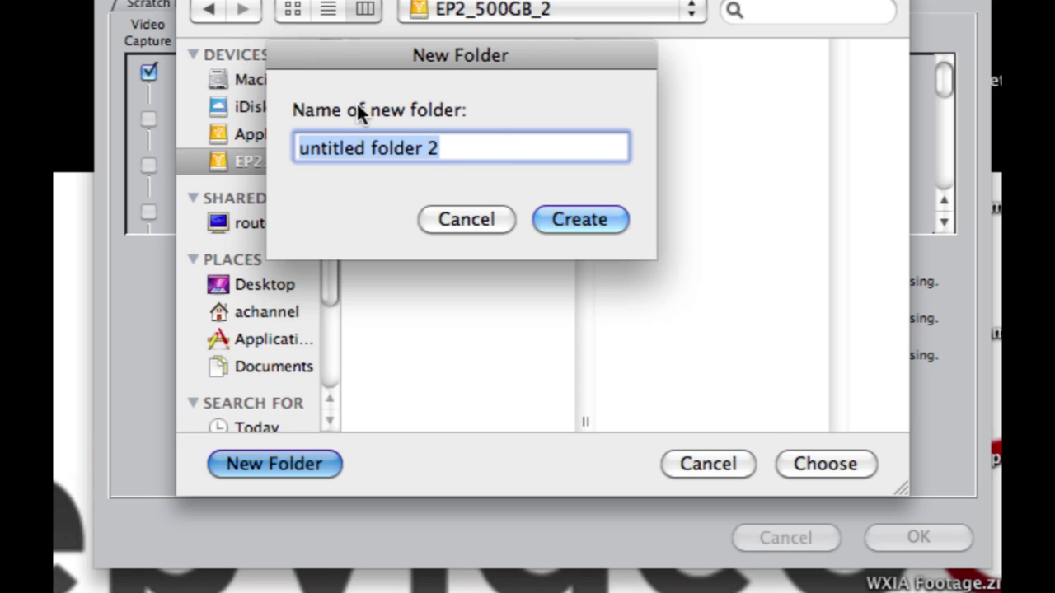
pyautogui.write('S')
pyautogui.press('BackSpace')
pyautogui.write('F')
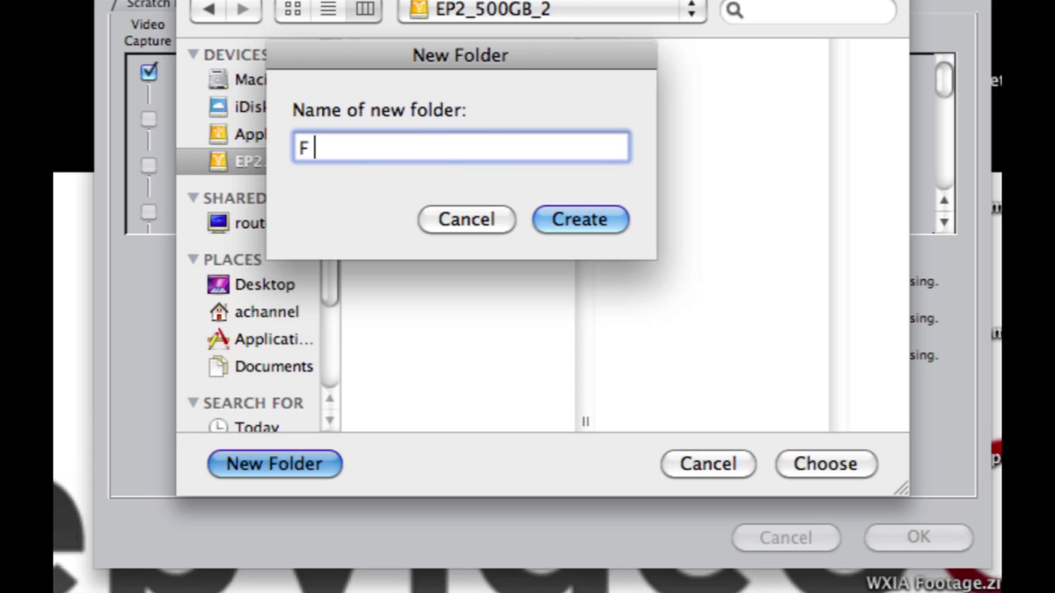
pyautogui.write('CP Sctrta')
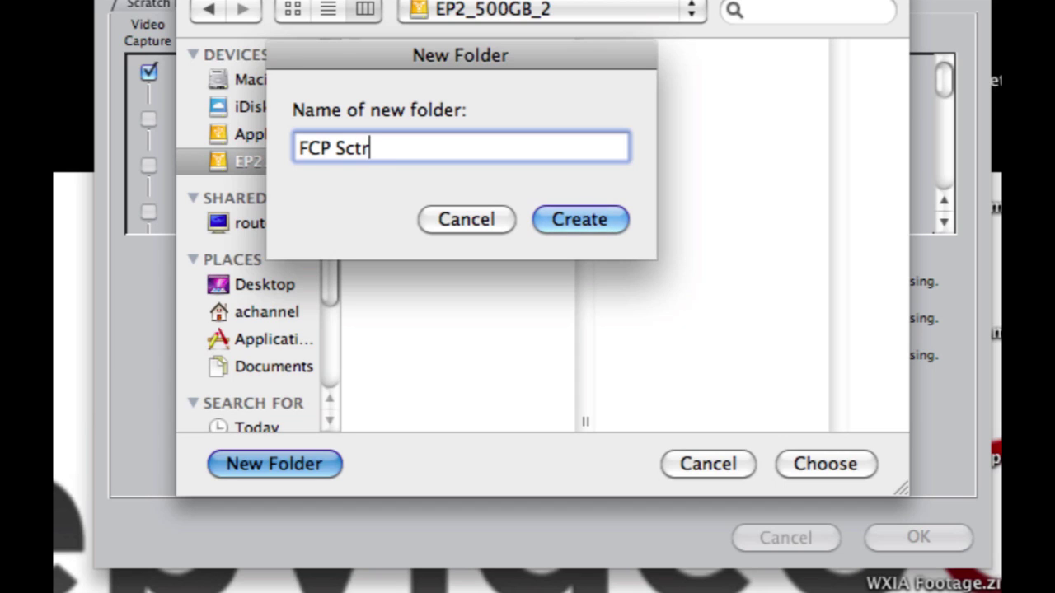
pyautogui.press('BackSpace')
pyautogui.press('BackSpace')
pyautogui.press('BackSpace')
pyautogui.press('BackSpace')
pyautogui.write('ratcj')
pyautogui.press('BackSpace')
pyautogui.write('h')
pyautogui.click(566, 216)
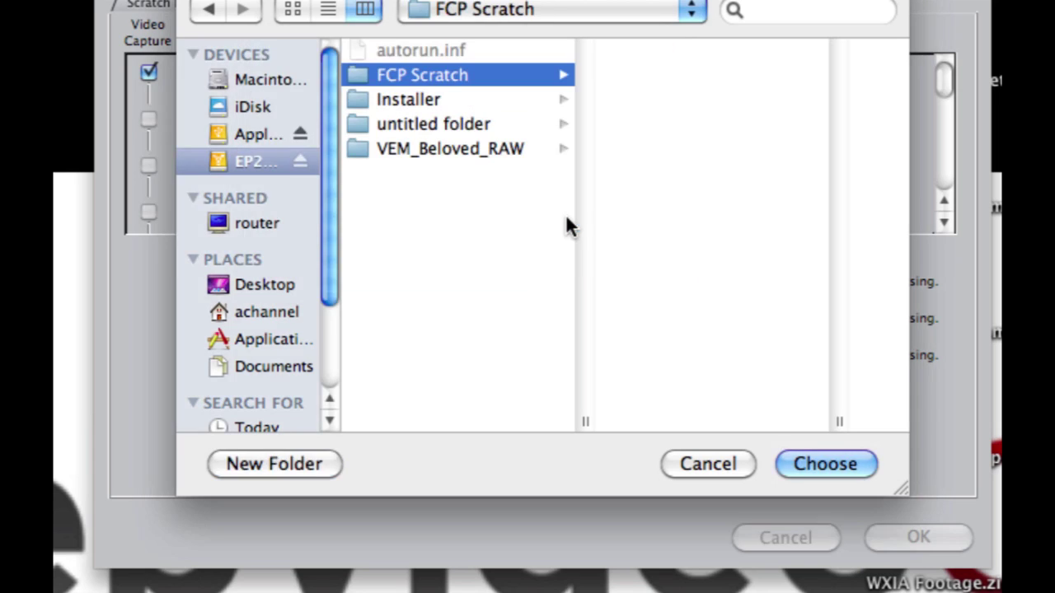
pyautogui.click(820, 463)
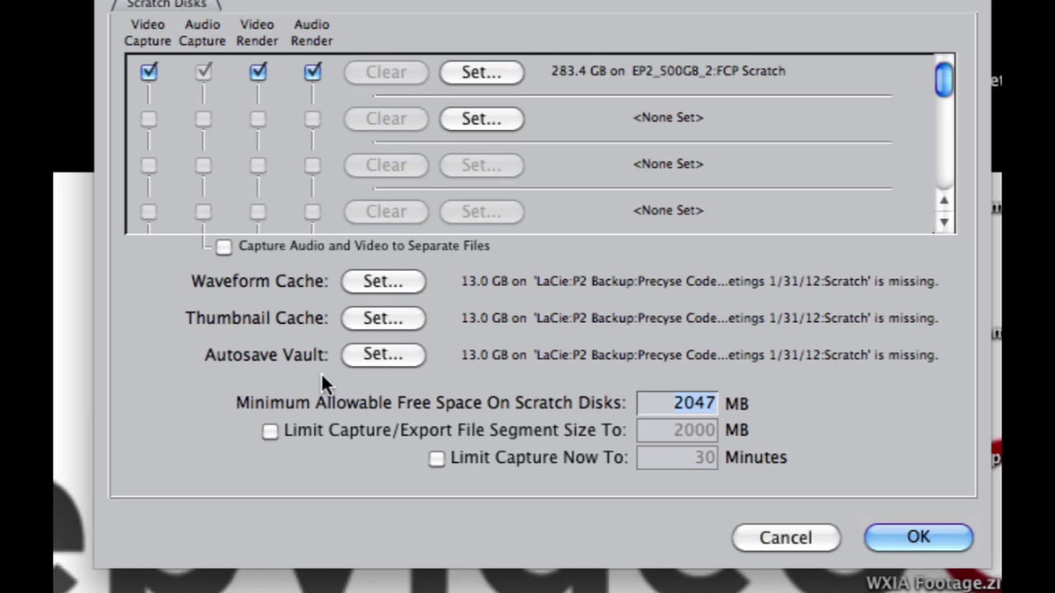
# Point the waveform cache, thumbnail cache and autosave vault to FCP Scratch, then apply and continue.
pyautogui.click(389, 281)
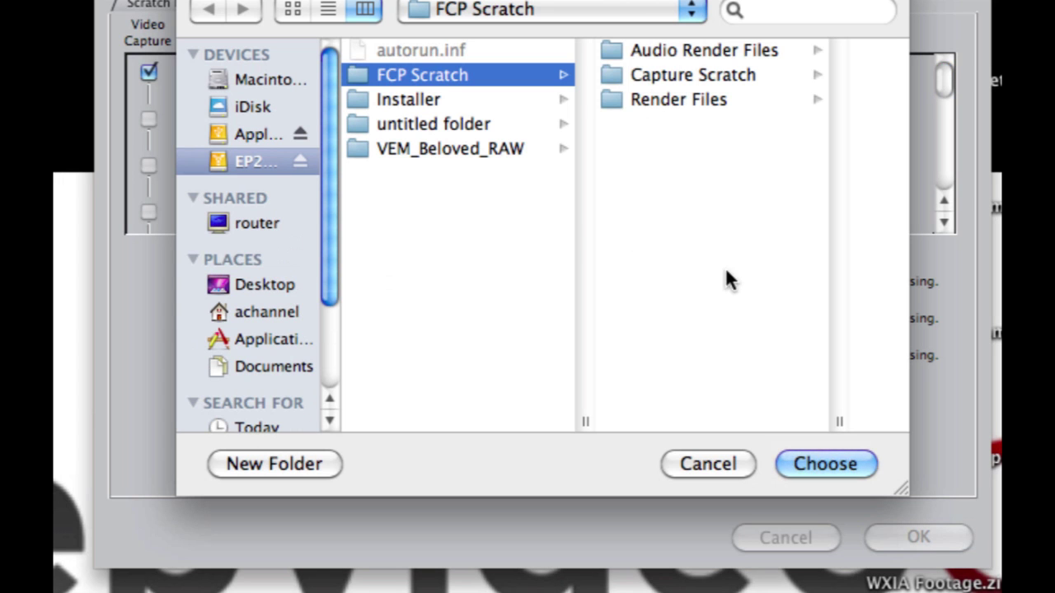
pyautogui.click(843, 461)
pyautogui.click(382, 317)
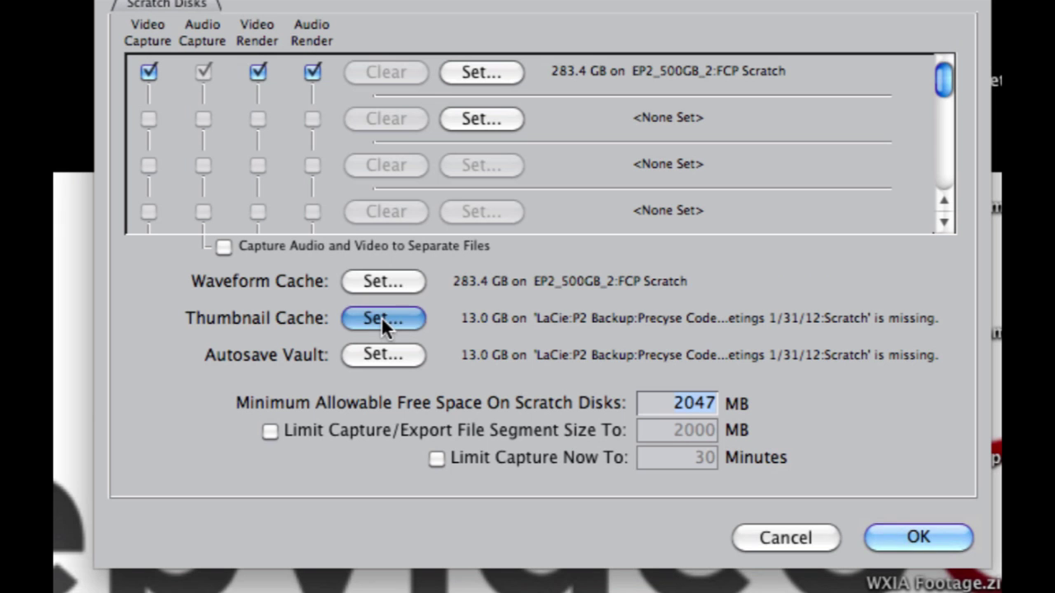
pyautogui.click(849, 463)
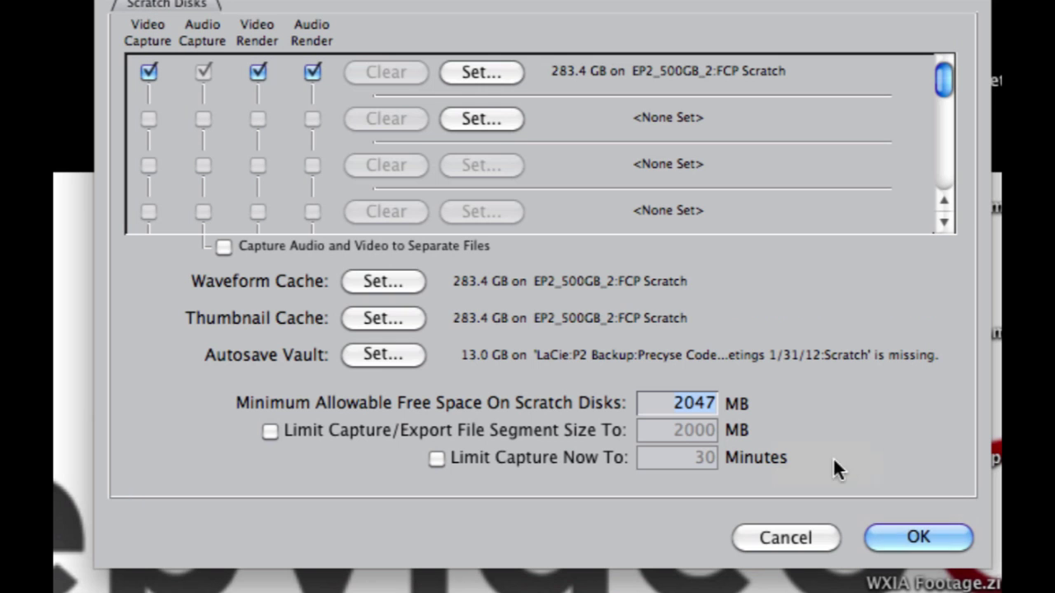
pyautogui.click(370, 361)
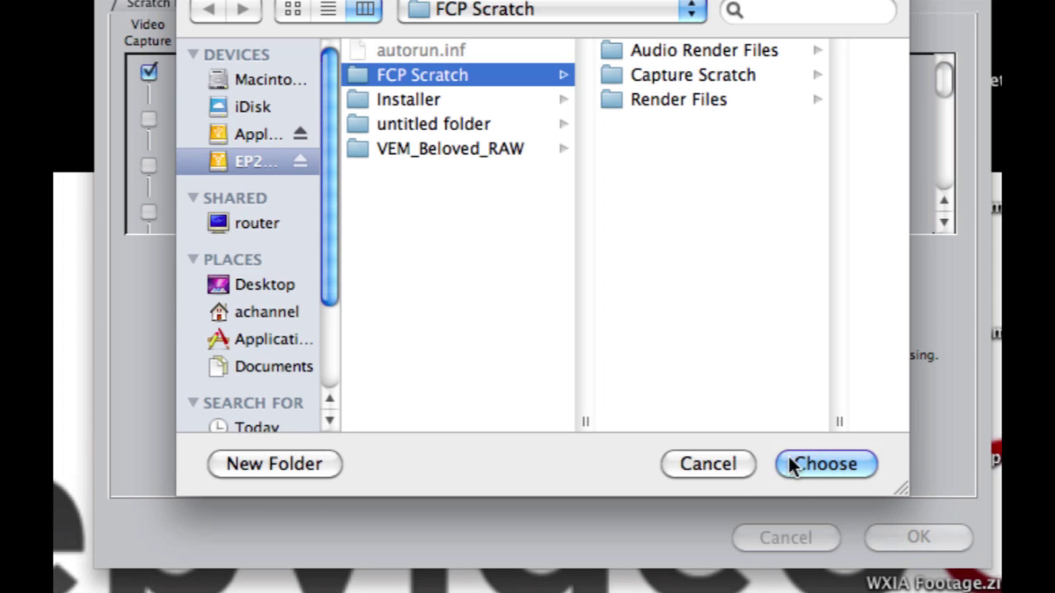
pyautogui.click(794, 464)
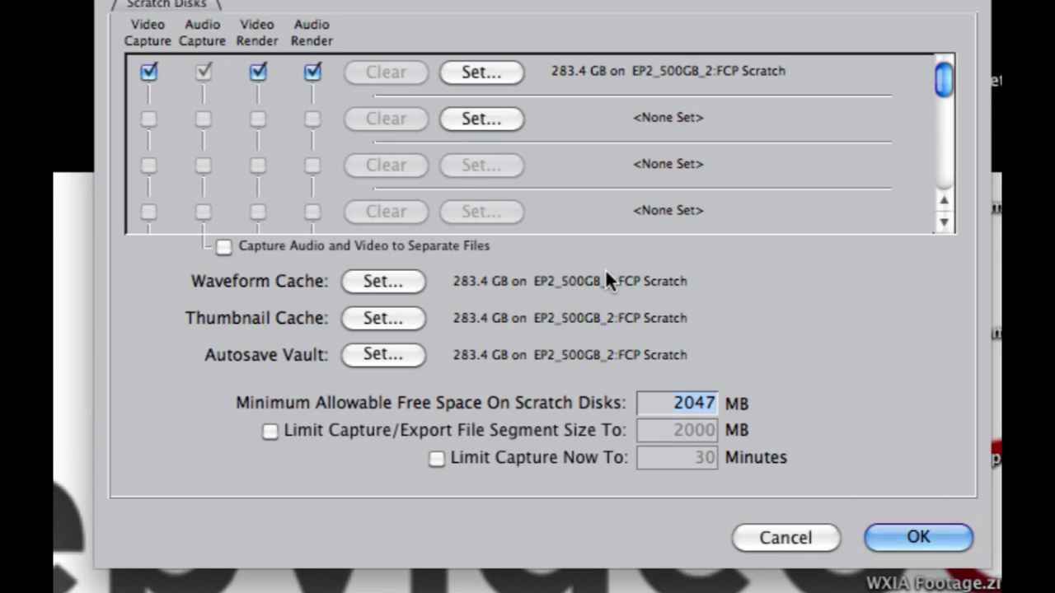
pyautogui.click(919, 535)
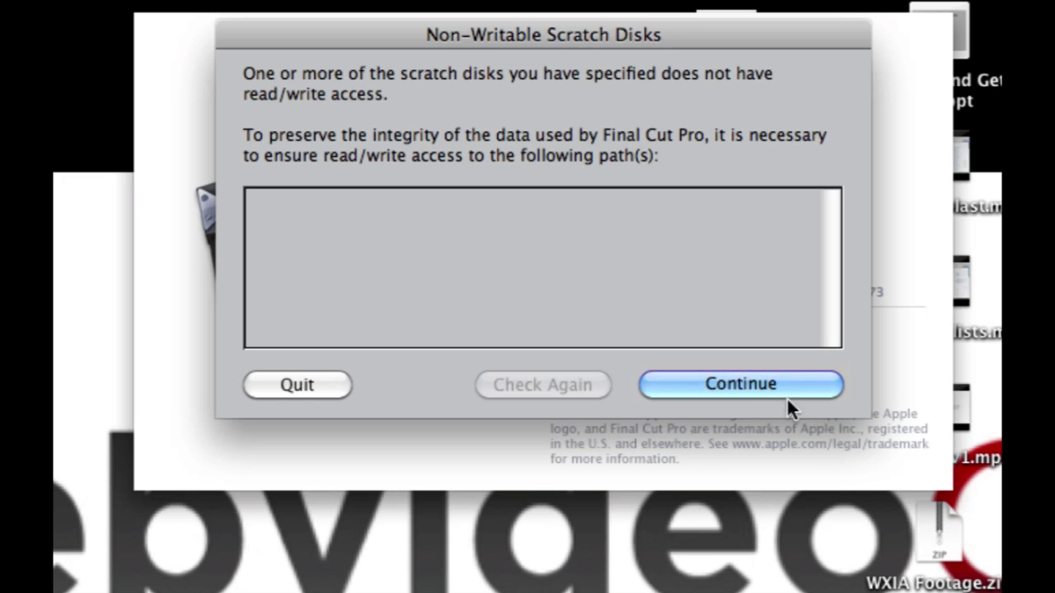
pyautogui.click(757, 376)
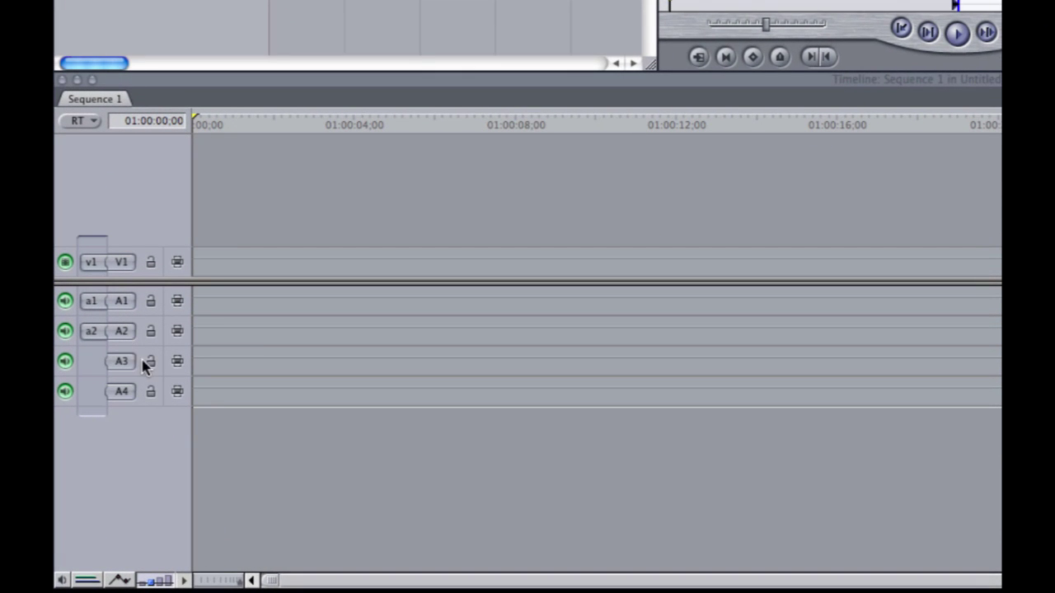
# Lock and unlock tracks A1–A3, then mute and unmute A3, leaving all tracks active.
pyautogui.click(149, 363)
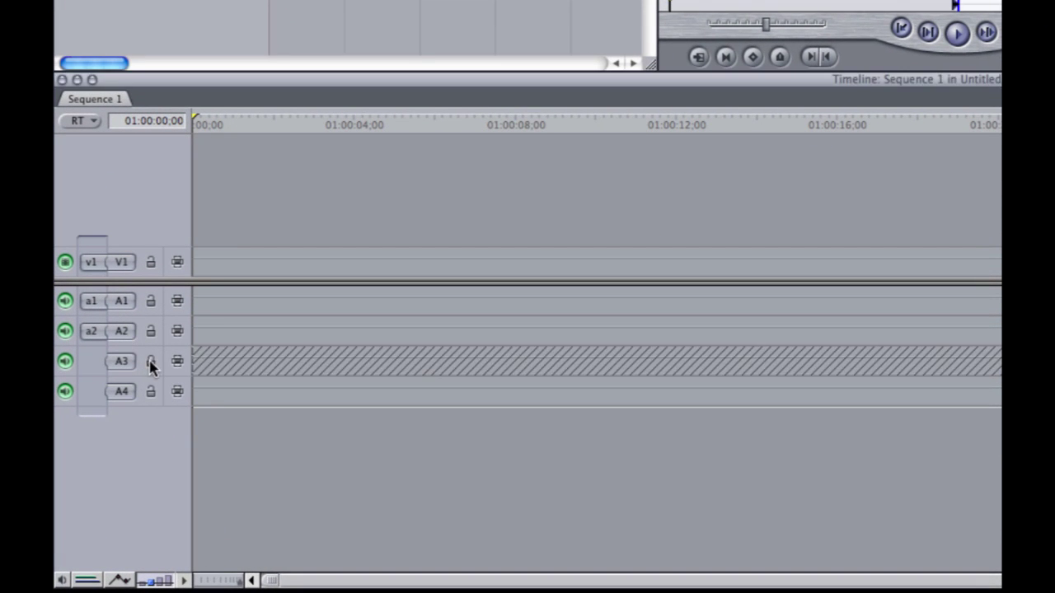
pyautogui.click(150, 331)
pyautogui.click(151, 302)
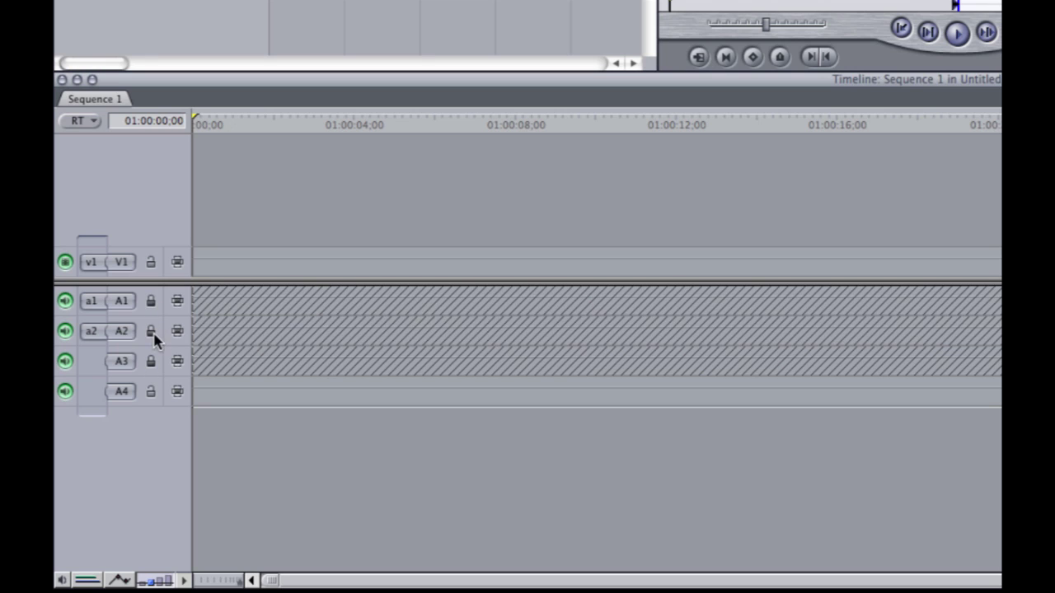
pyautogui.click(151, 331)
pyautogui.click(151, 302)
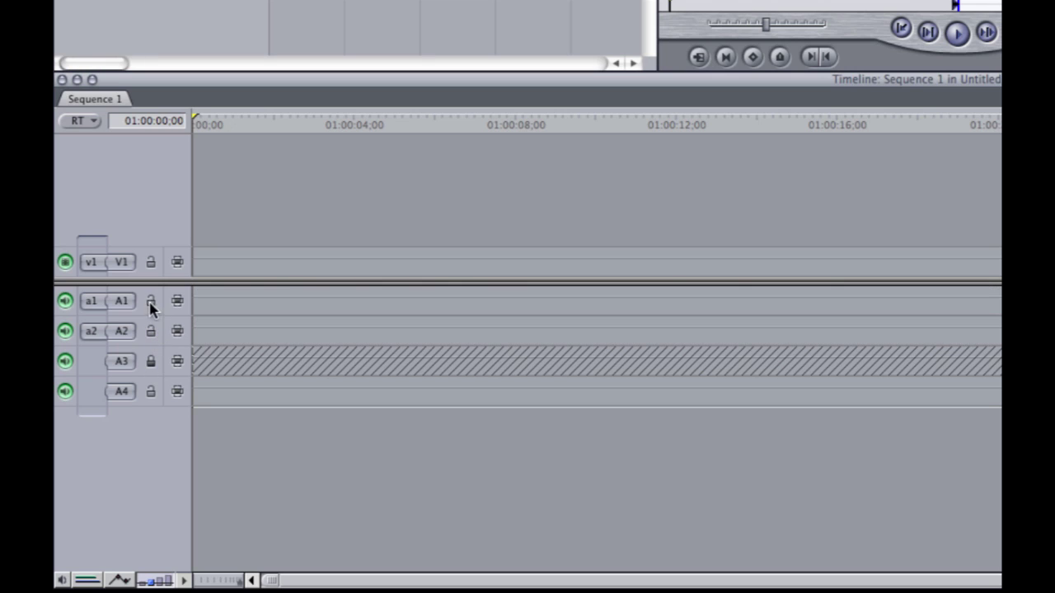
pyautogui.click(150, 362)
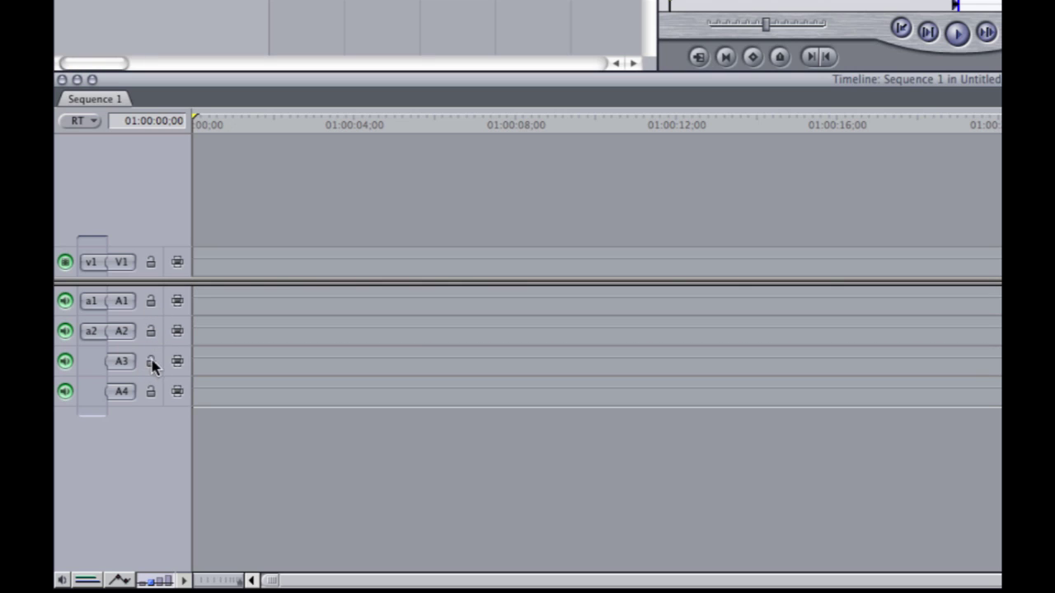
pyautogui.click(63, 363)
pyautogui.click(64, 363)
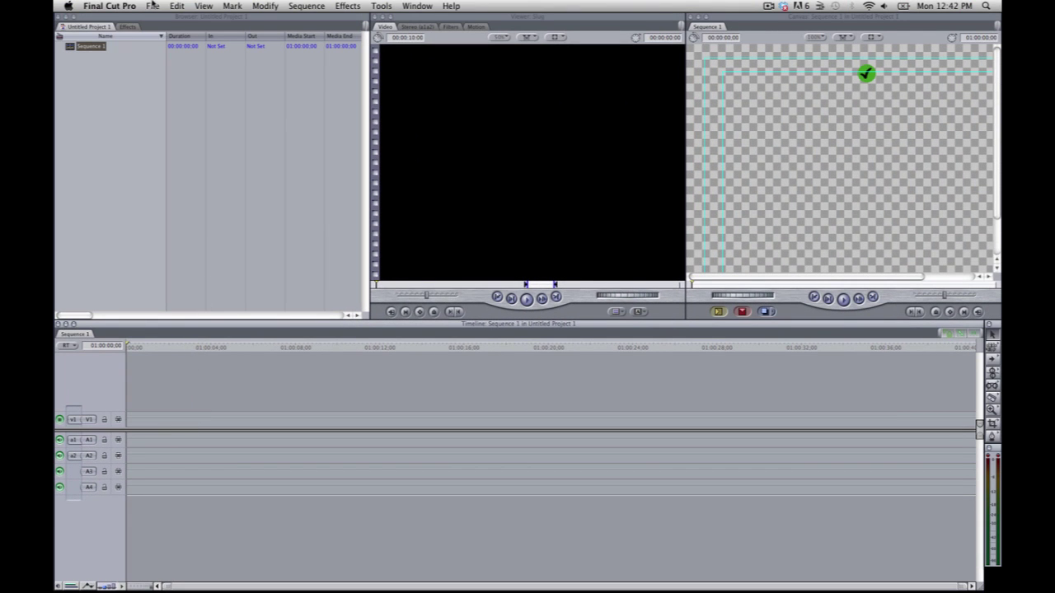
# Import EP2M0688_01 through EP2M0693_01 from VEM_Beloved_RAW > Beloved_021712_Cam_A_1.
pyautogui.click(150, 9)
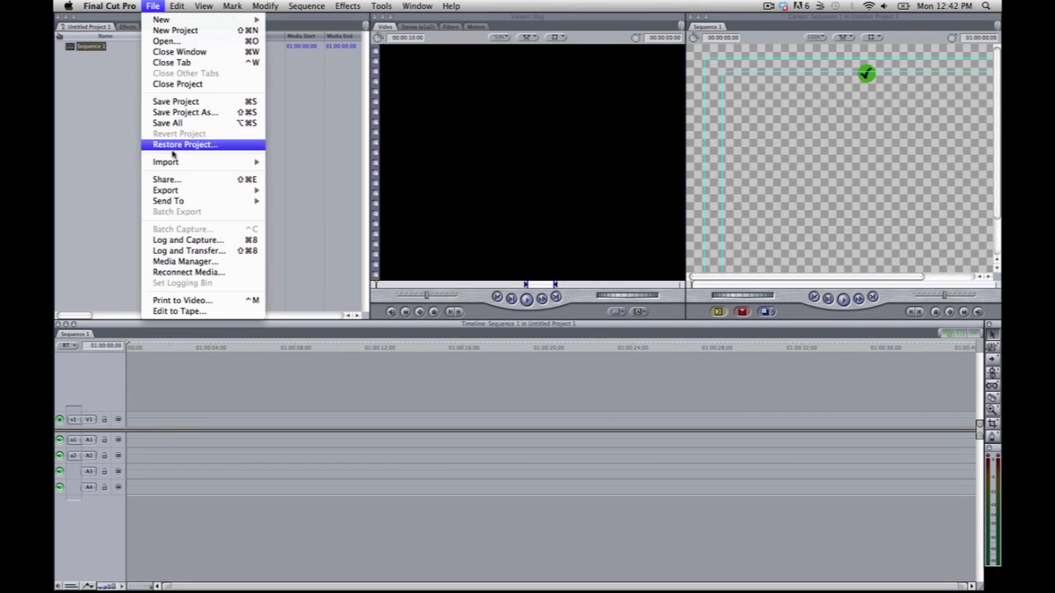
pyautogui.click(291, 162)
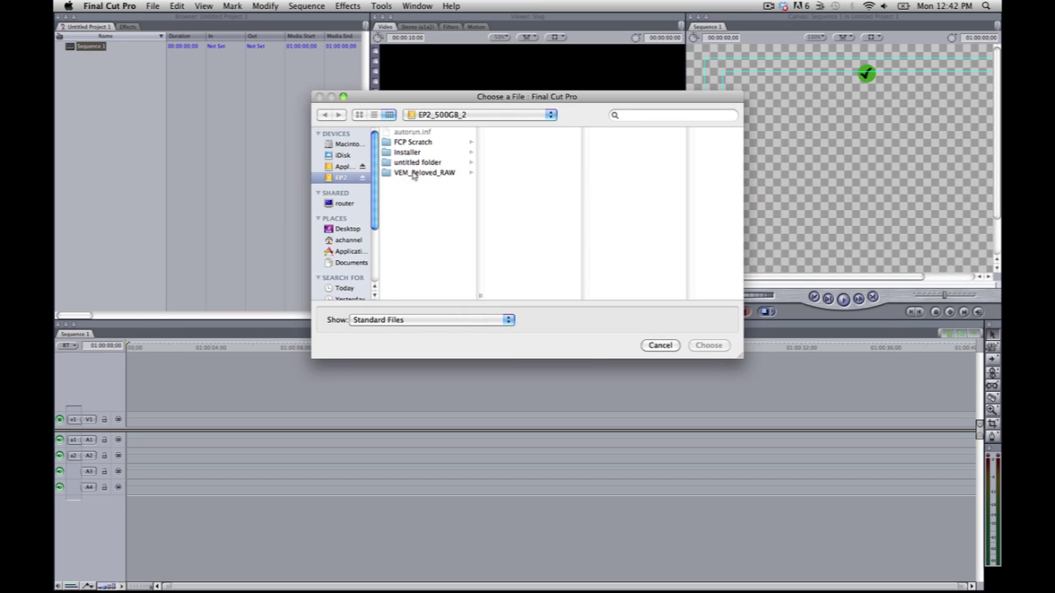
pyautogui.click(415, 174)
pyautogui.click(520, 142)
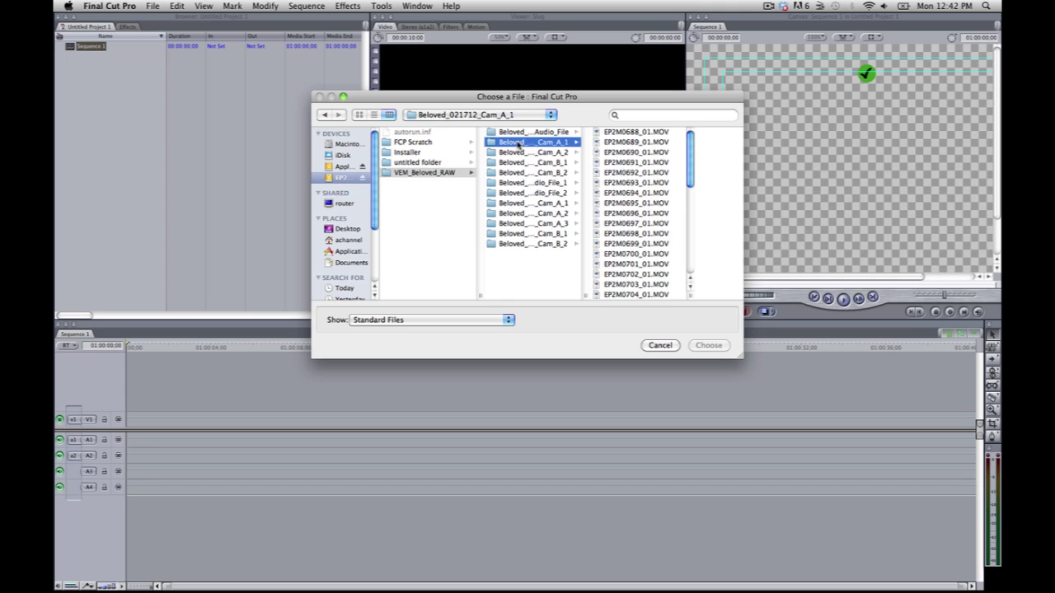
pyautogui.click(625, 182)
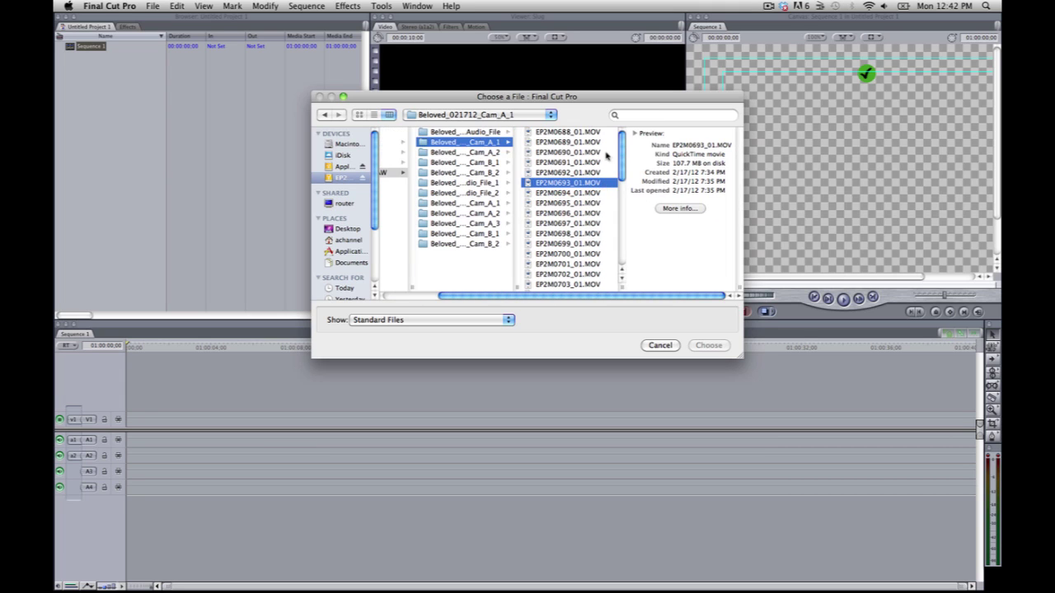
pyautogui.keyDown('shift'); pyautogui.click(579, 133); pyautogui.keyUp('shift')
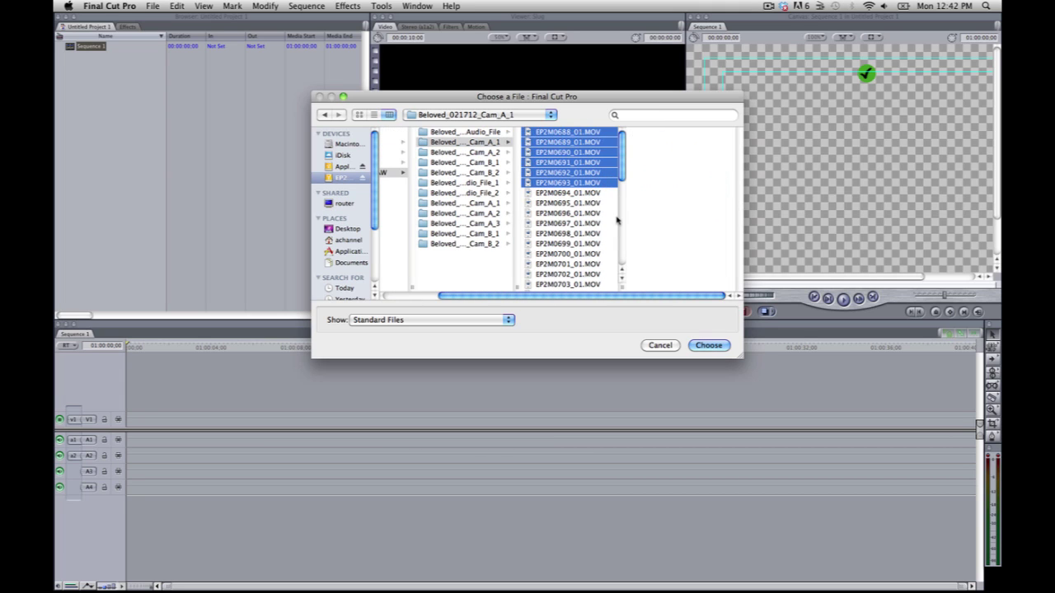
pyautogui.click(708, 345)
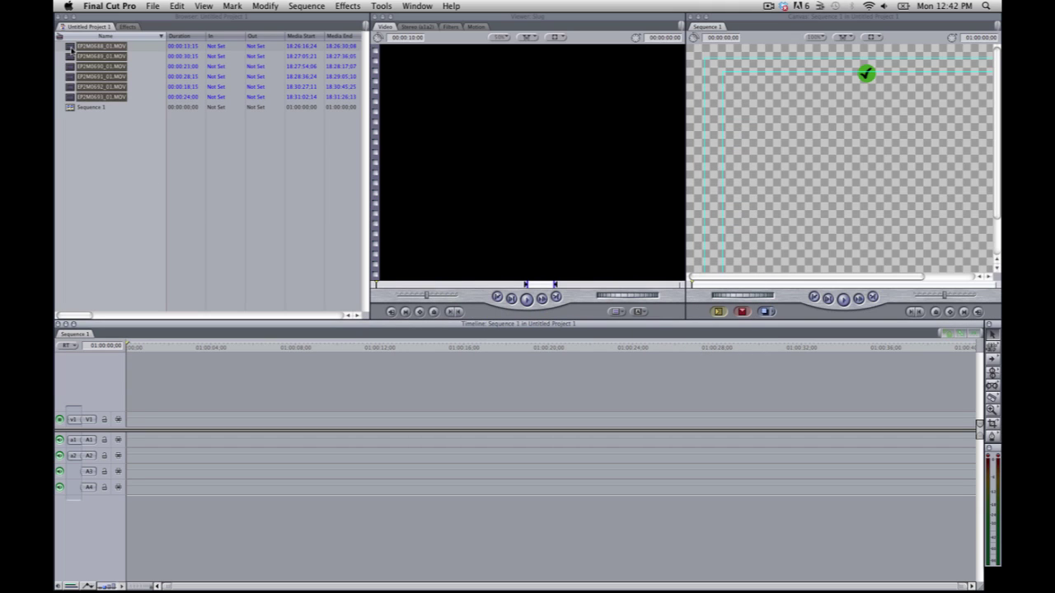
# Preview the colour-bars clip EP2M0688 and skim through EP2M0689 in the Viewer.
pyautogui.click(70, 47)
pyautogui.doubleClick(70, 47)
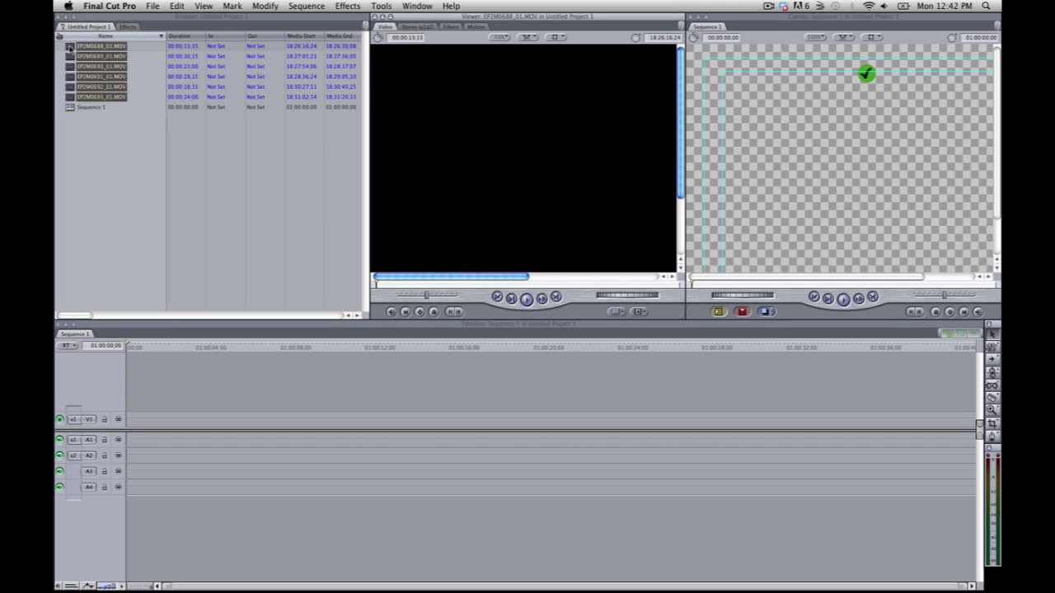
pyautogui.click(527, 300)
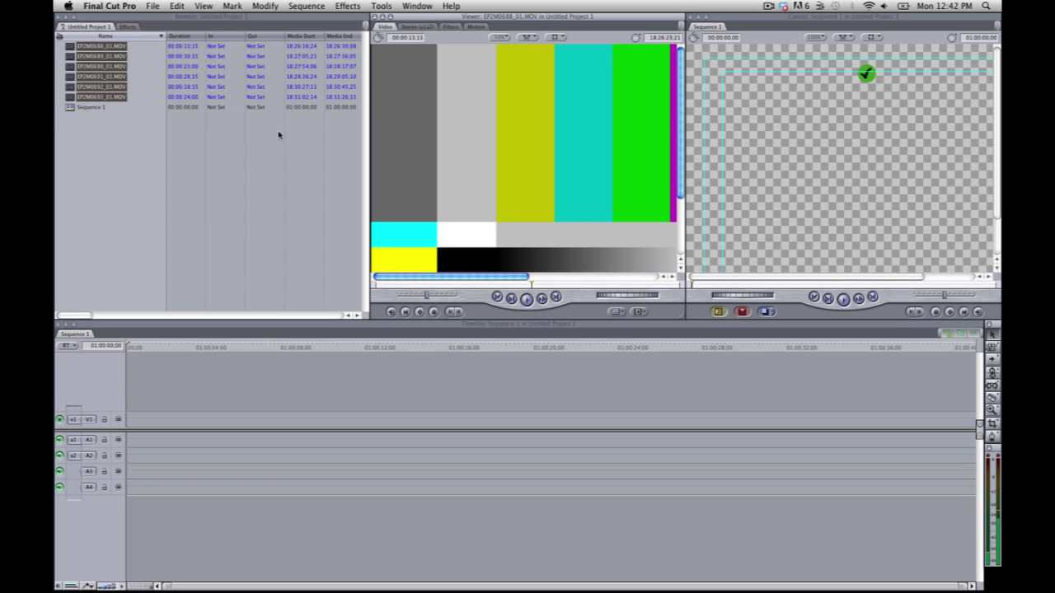
pyautogui.hotkey('shift', 'z')
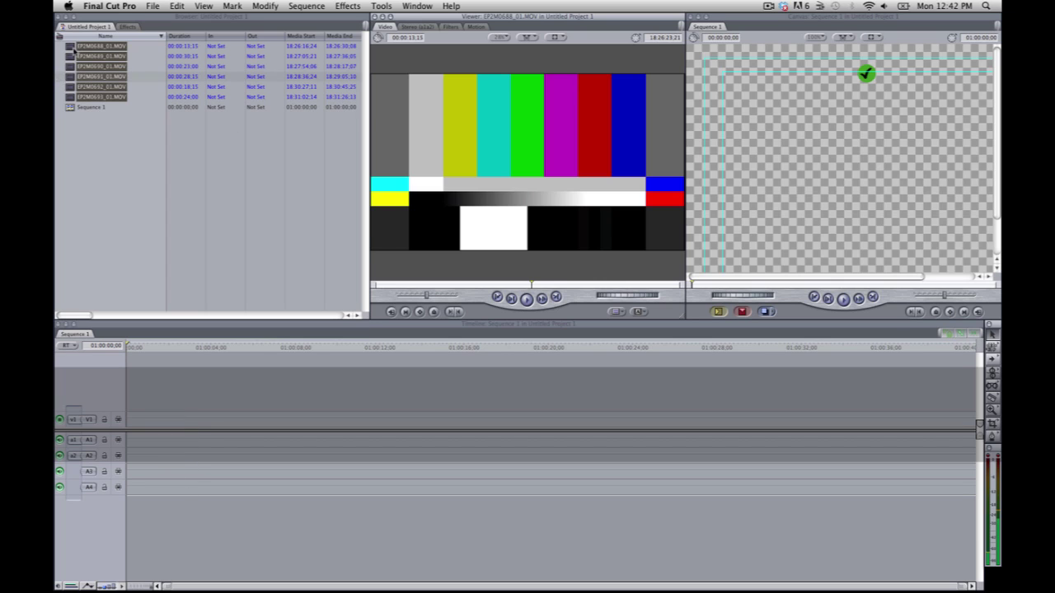
pyautogui.doubleClick(70, 57)
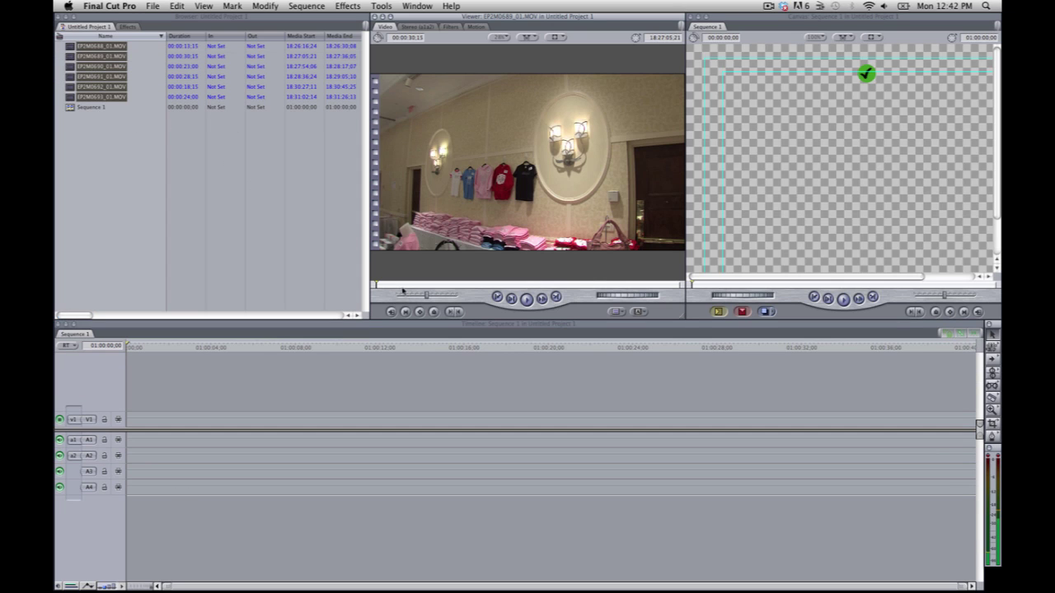
pyautogui.moveTo(404, 286); pyautogui.dragTo(482, 307)
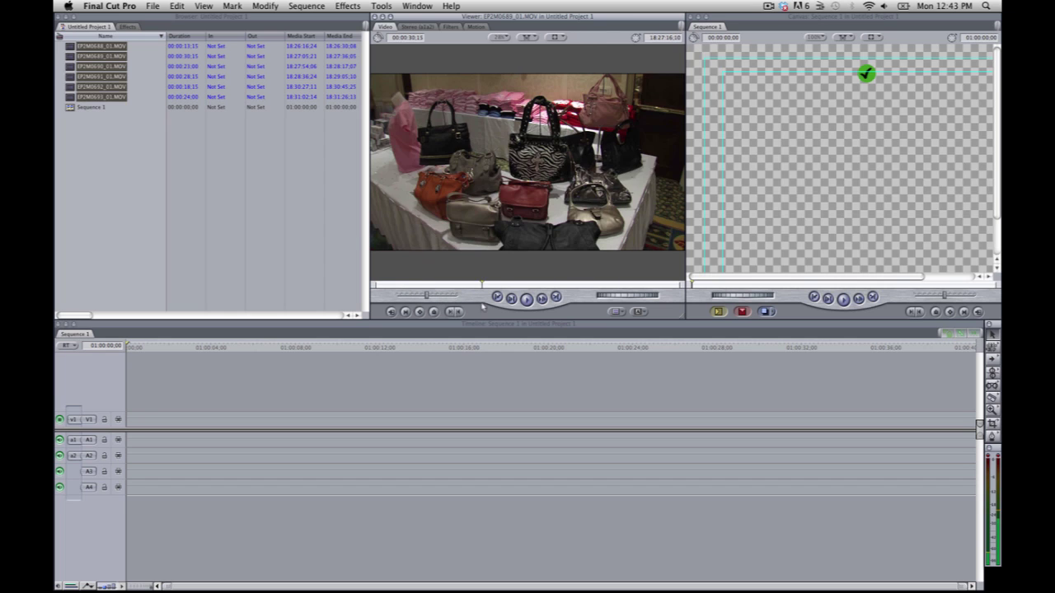
pyautogui.press('Home')
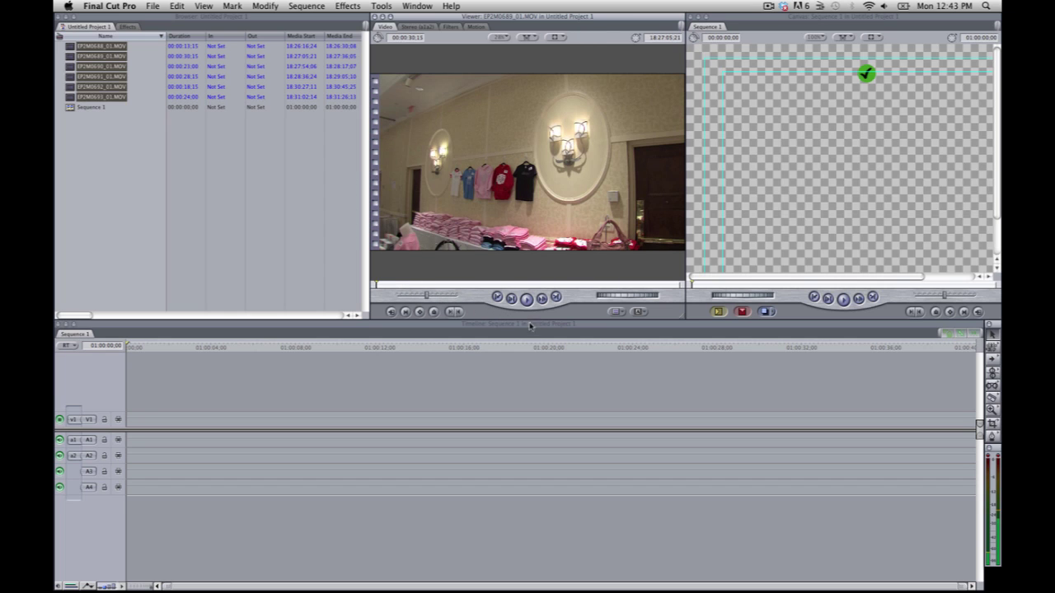
# Preview clips EP2M0690, EP2M0691 and EP2M0692, skimming through each.
pyautogui.doubleClick(70, 65)
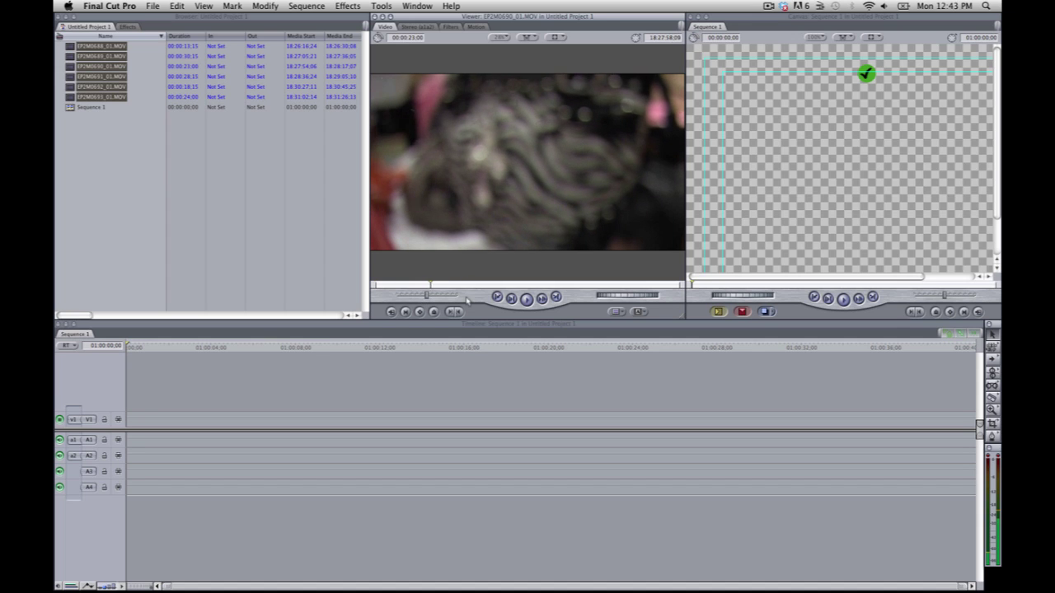
pyautogui.press('Home')
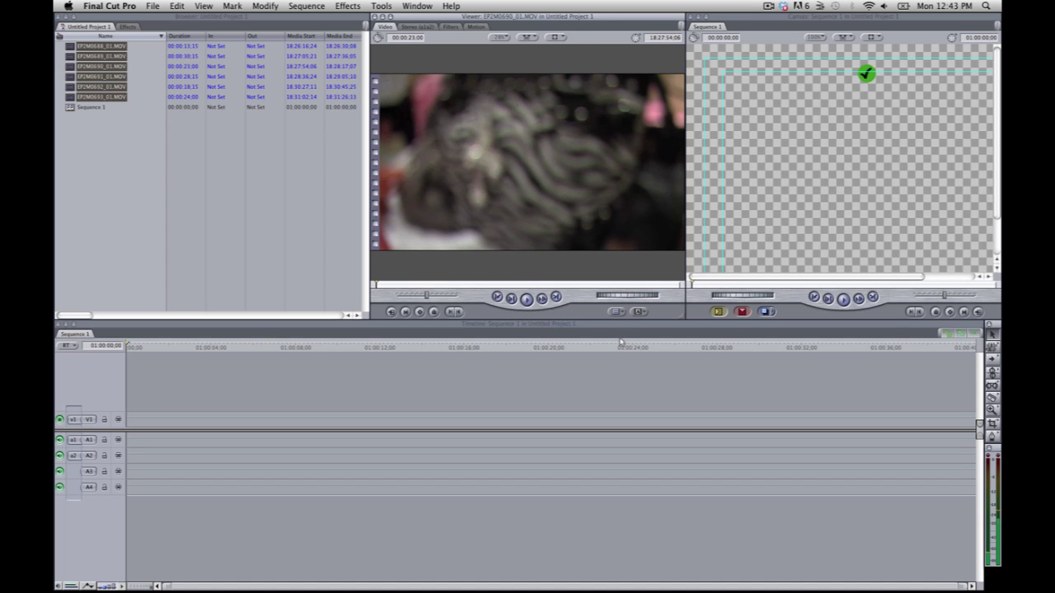
pyautogui.moveTo(641, 305); pyautogui.dragTo(649, 307)
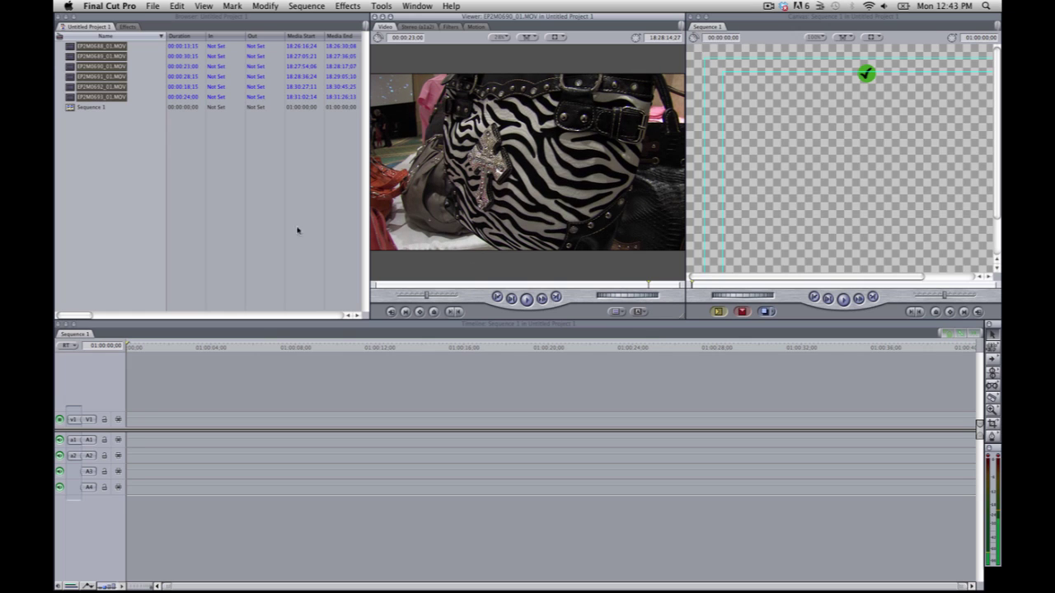
pyautogui.click(78, 77)
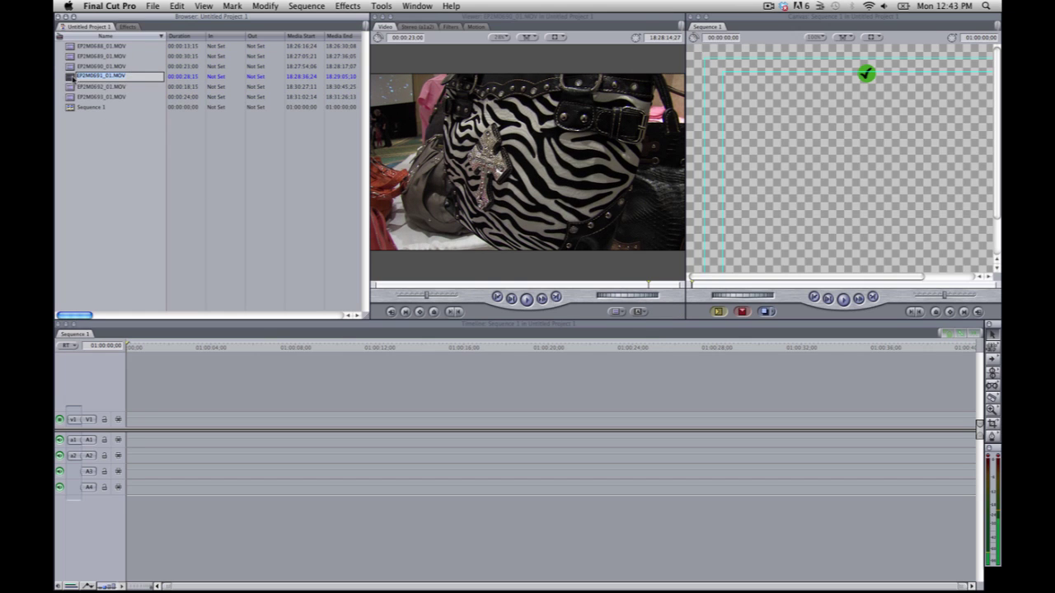
pyautogui.doubleClick(73, 77)
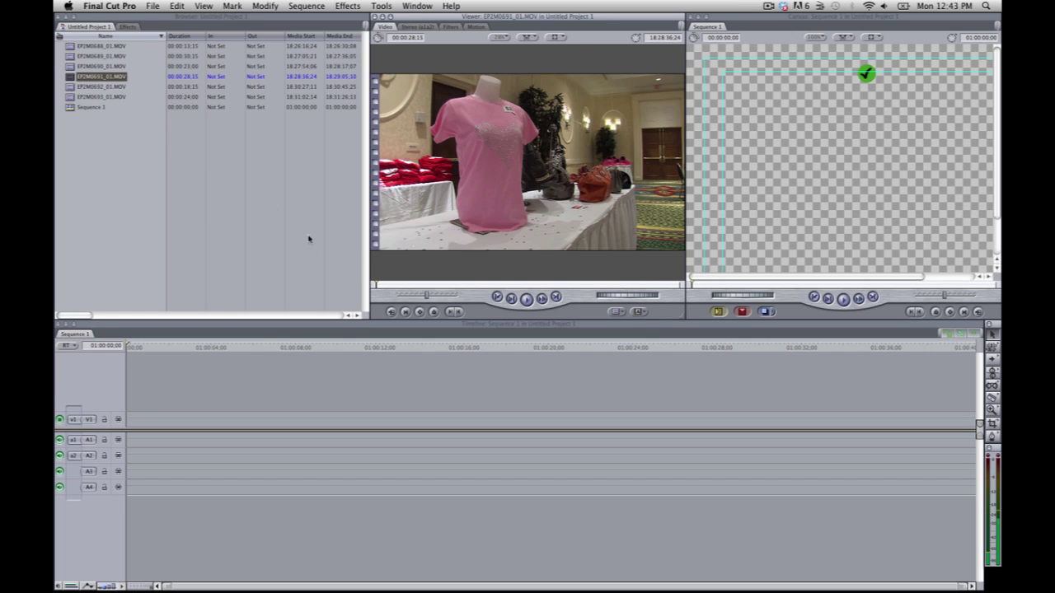
pyautogui.doubleClick(74, 87)
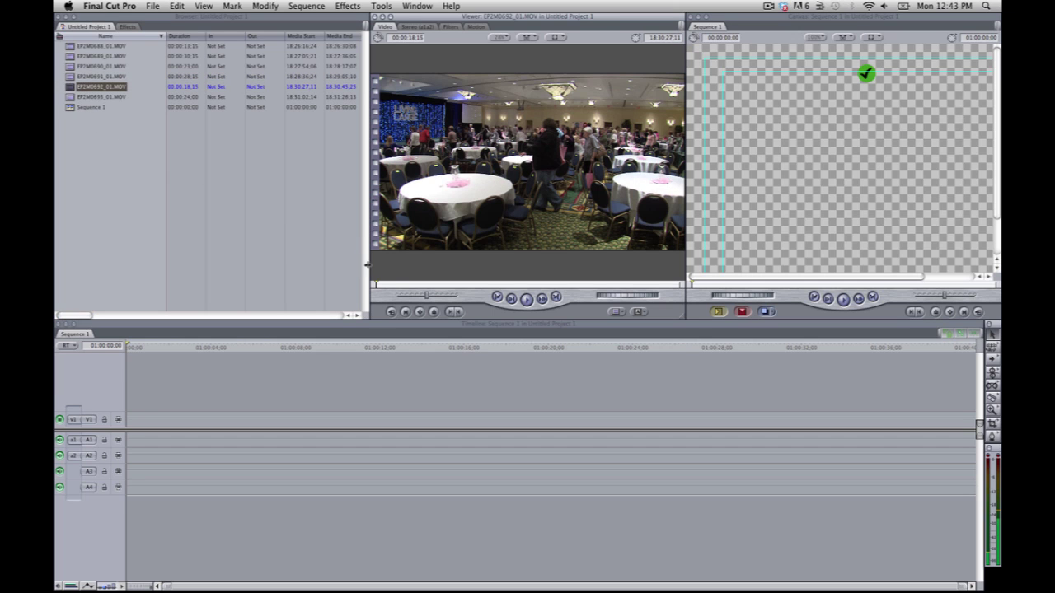
pyautogui.moveTo(387, 286); pyautogui.dragTo(472, 286)
pyautogui.press('Home')
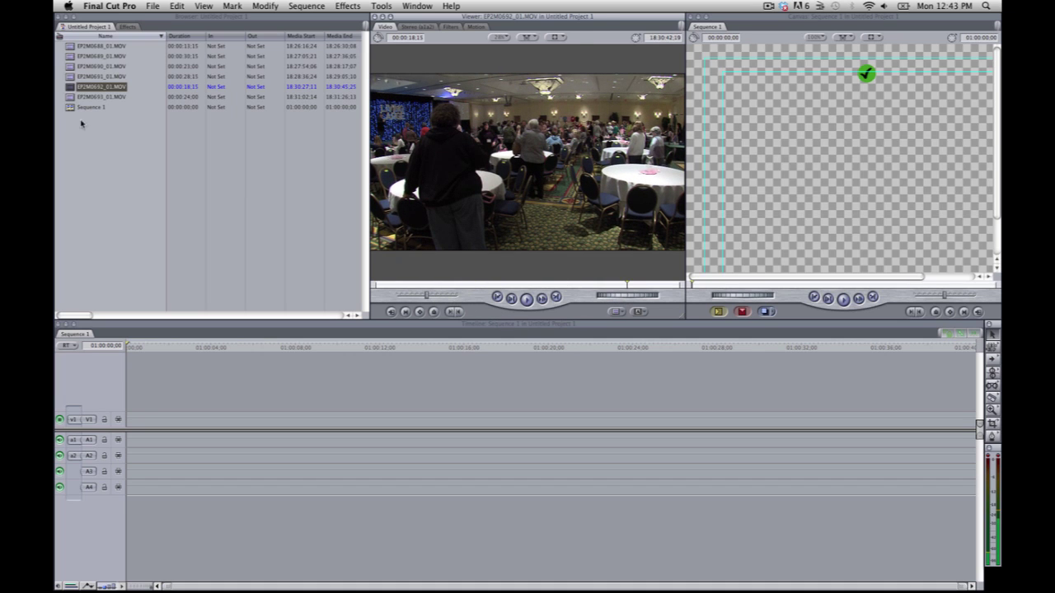
# Open EP2M0693_01.MOV and cue it up just before a usable shot.
pyautogui.doubleClick(77, 97)
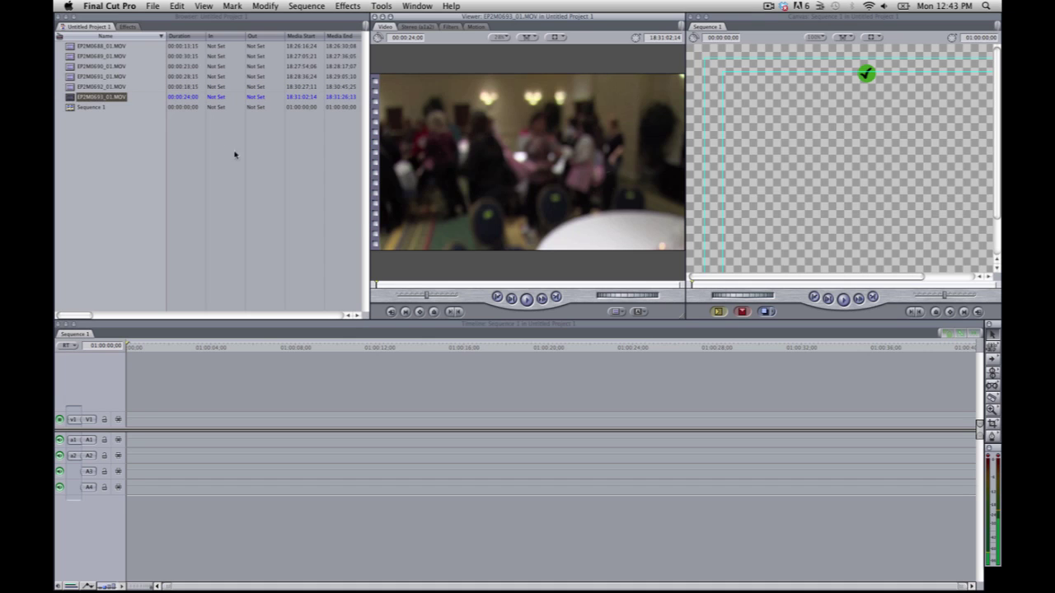
pyautogui.moveTo(402, 285); pyautogui.dragTo(637, 287)
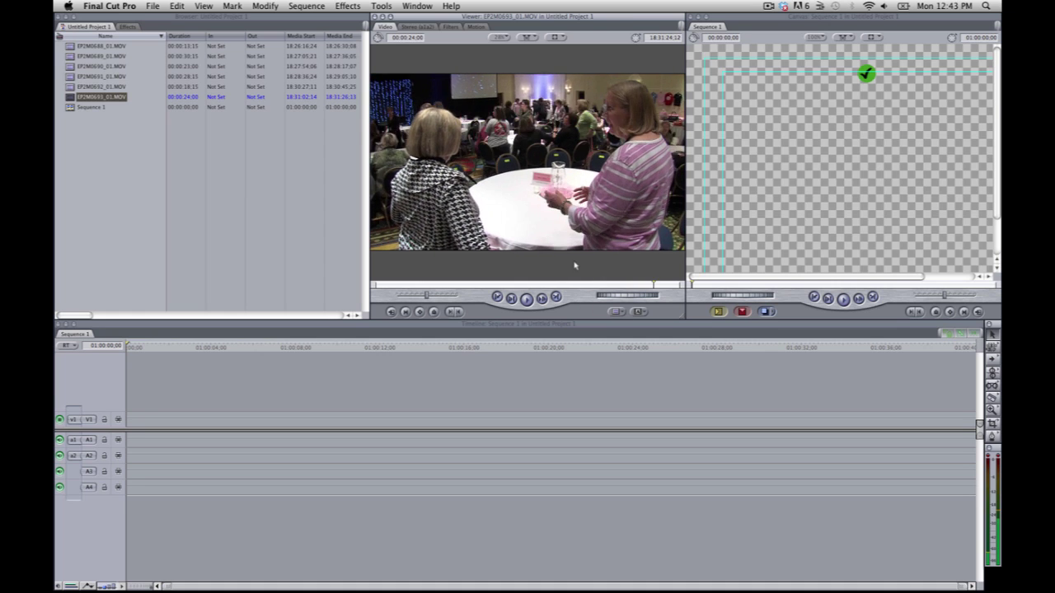
pyautogui.press('Home')
pyautogui.moveTo(486, 286); pyautogui.dragTo(510, 286)
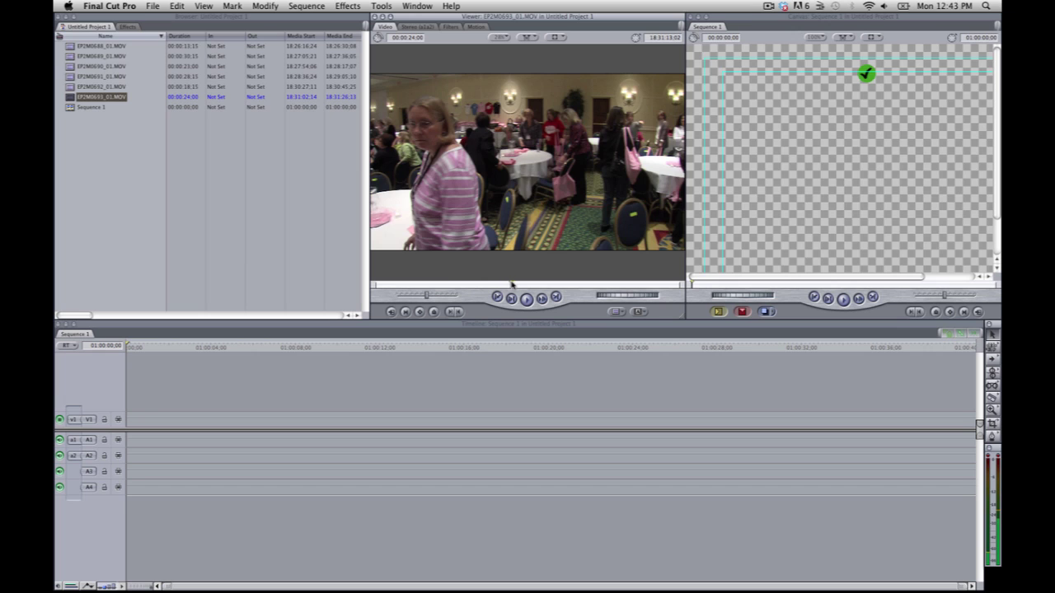
pyautogui.moveTo(511, 286); pyautogui.dragTo(407, 269)
pyautogui.press('space')
pyautogui.press('space')
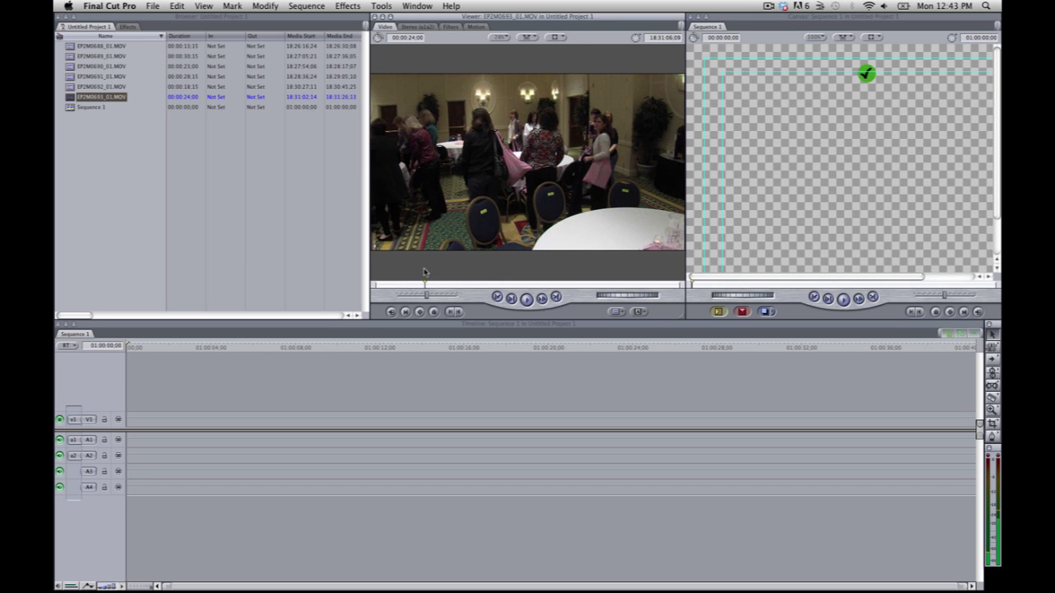
# Mark EP2M0693_01 from 18:31:06:09 to 18:31:08:18 and insert it into Sequence 1.
pyautogui.press('i')
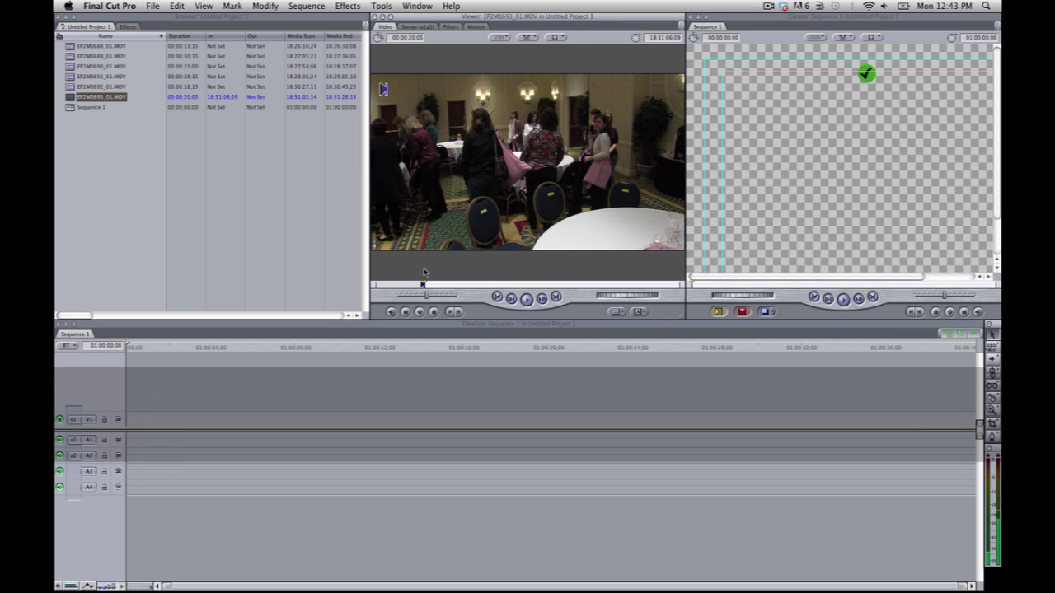
pyautogui.press('space')
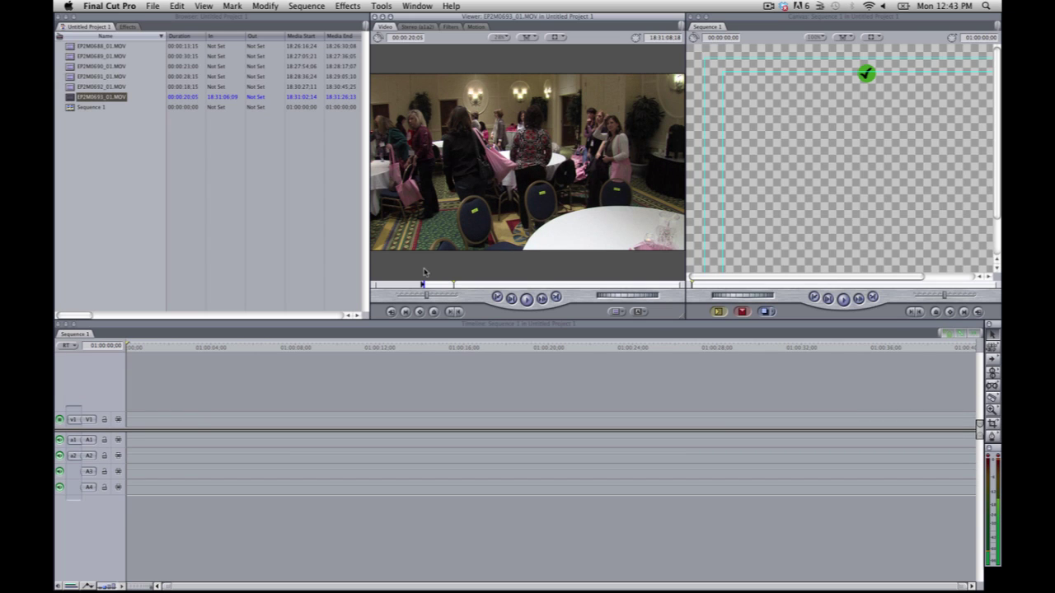
pyautogui.press('o')
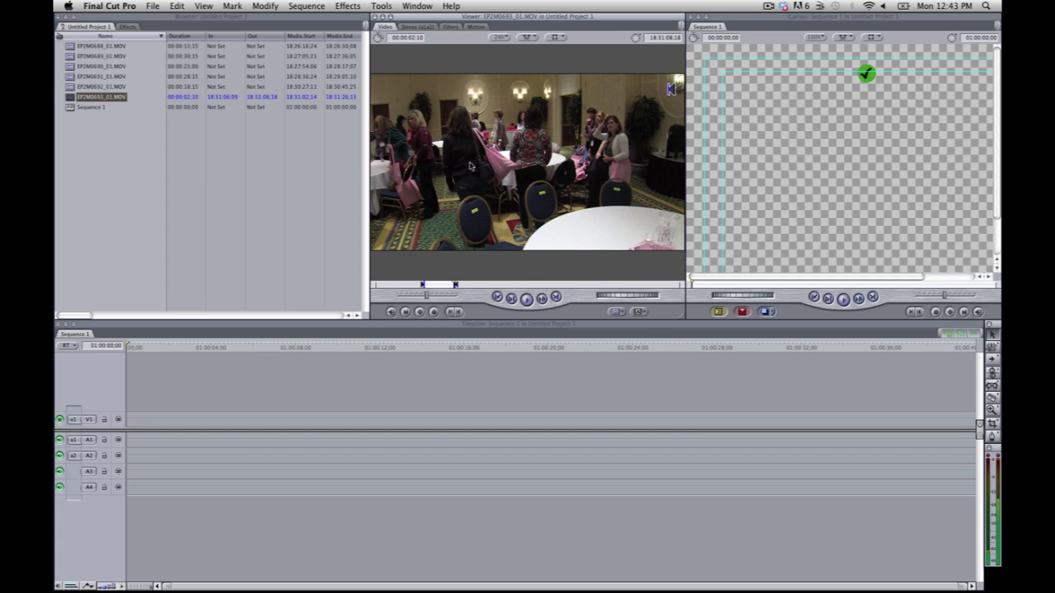
pyautogui.moveTo(470, 166); pyautogui.dragTo(622, 162)
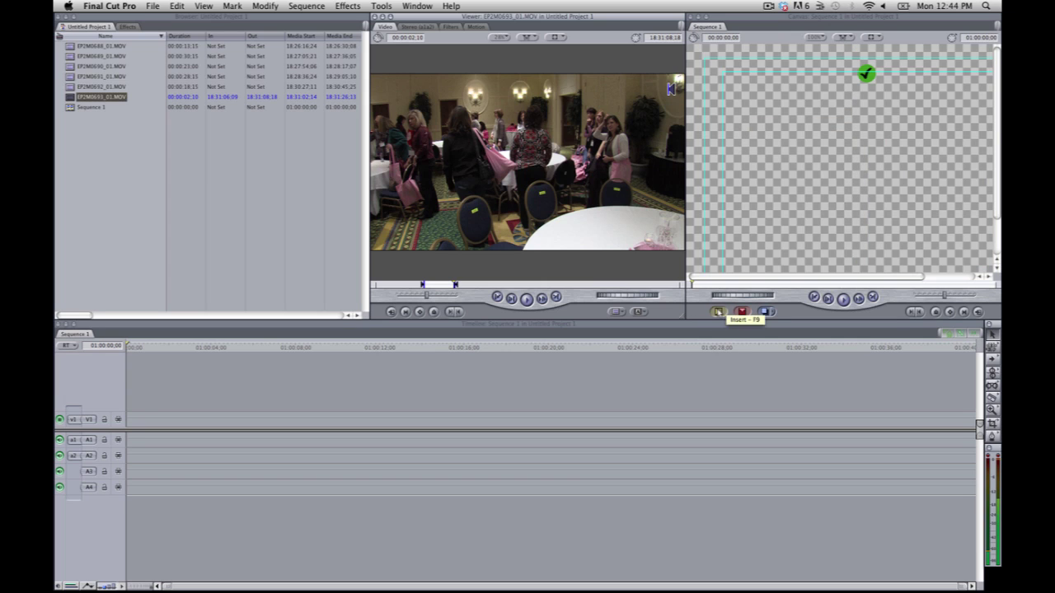
pyautogui.click(718, 311)
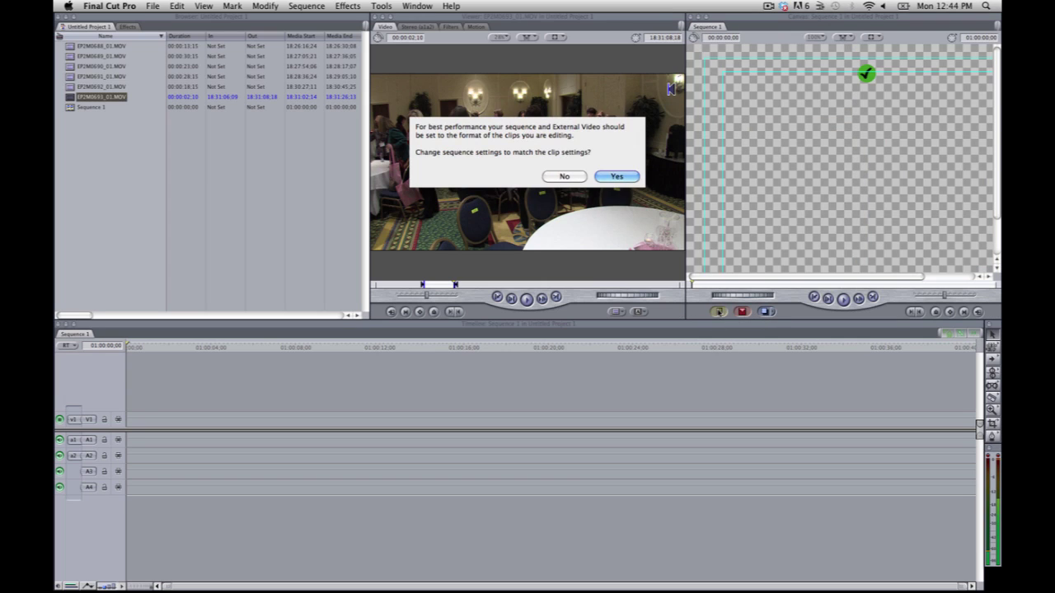
# Match the sequence settings to the clip and select it at the start of Sequence 1.
pyautogui.click(617, 176)
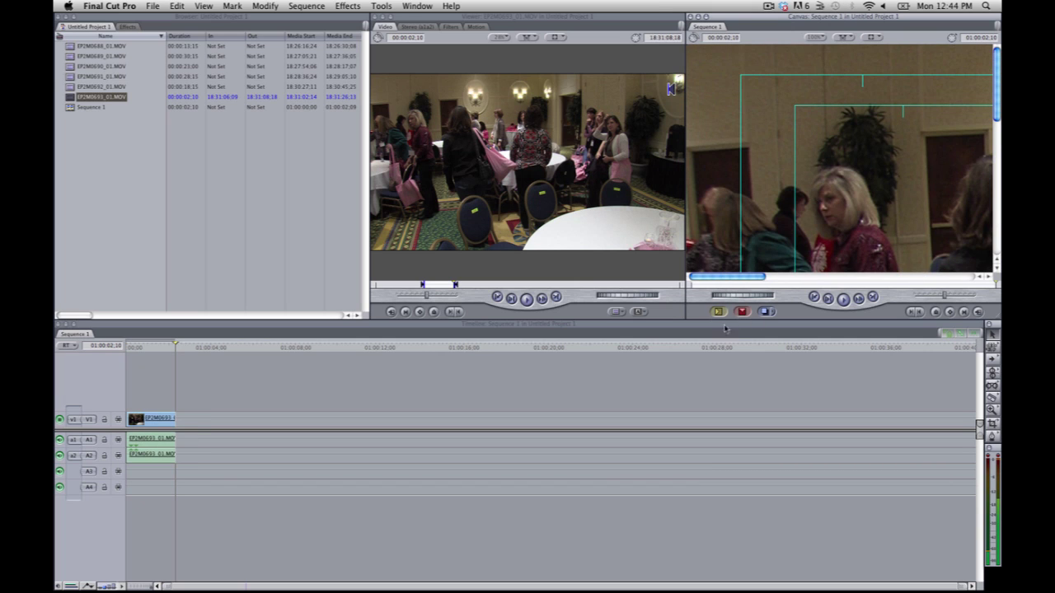
pyautogui.hotkey('shift', 'z')
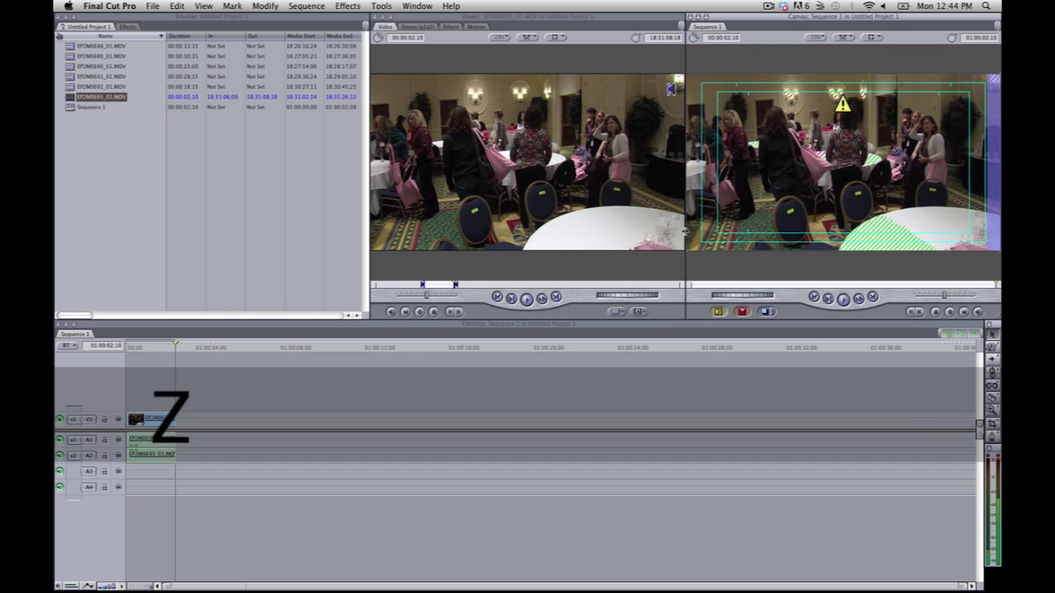
pyautogui.click(158, 406)
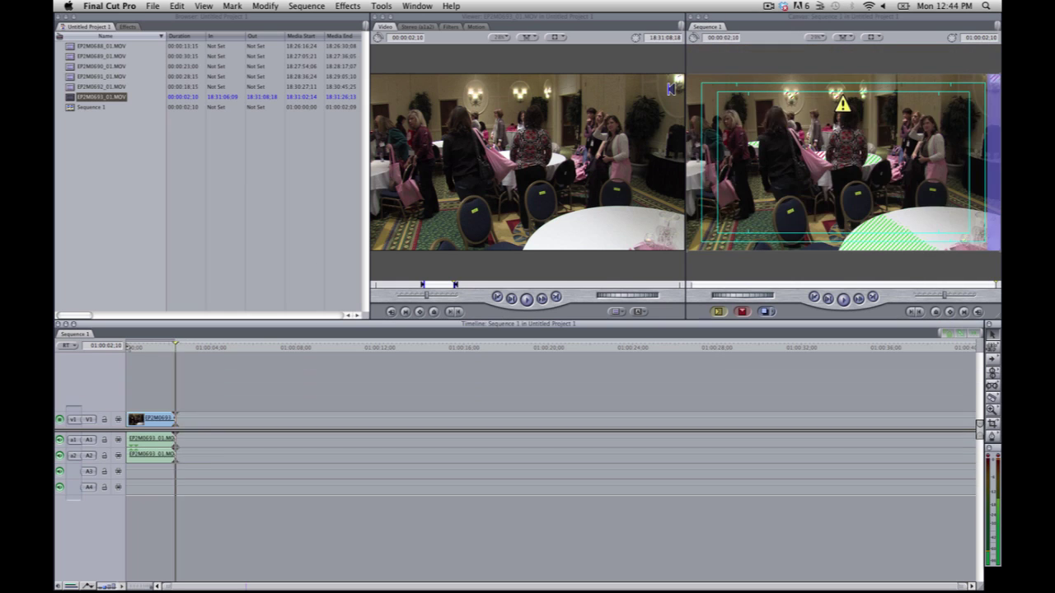
pyautogui.press('Home')
pyautogui.click(154, 422)
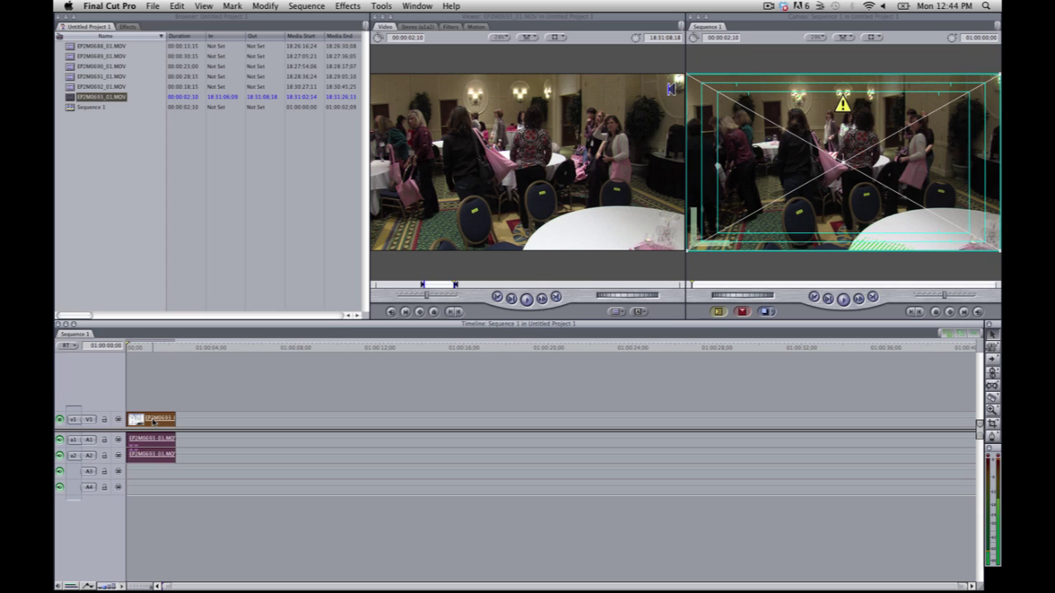
# Review the sequence clip in the Viewer, then reopen and scrub source EP2M0693_01.MOV.
pyautogui.doubleClick(150, 440)
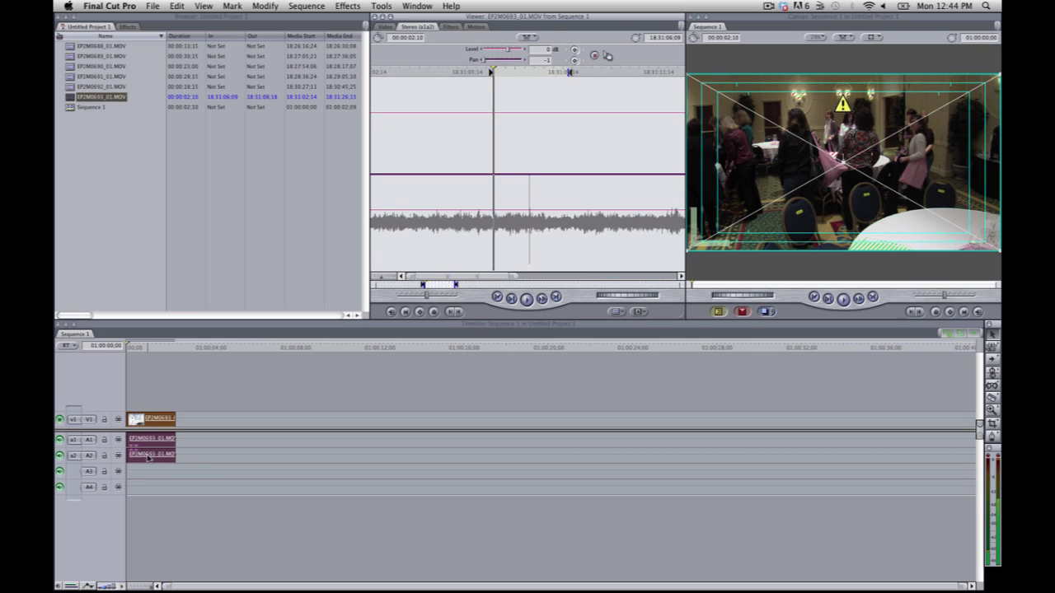
pyautogui.moveTo(491, 73); pyautogui.dragTo(414, 39)
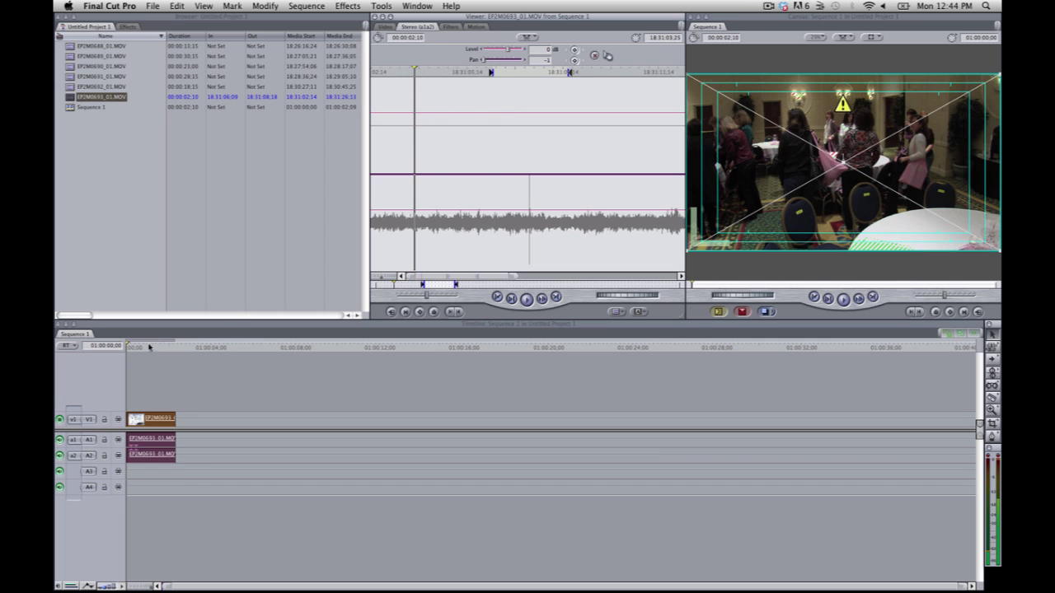
pyautogui.moveTo(149, 347); pyautogui.dragTo(176, 347)
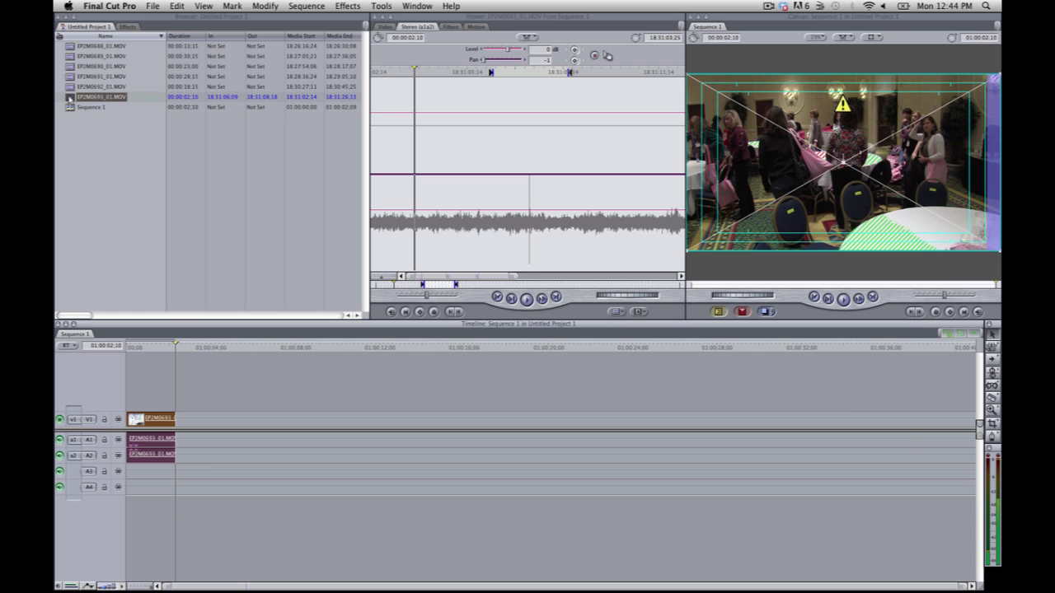
pyautogui.doubleClick(70, 97)
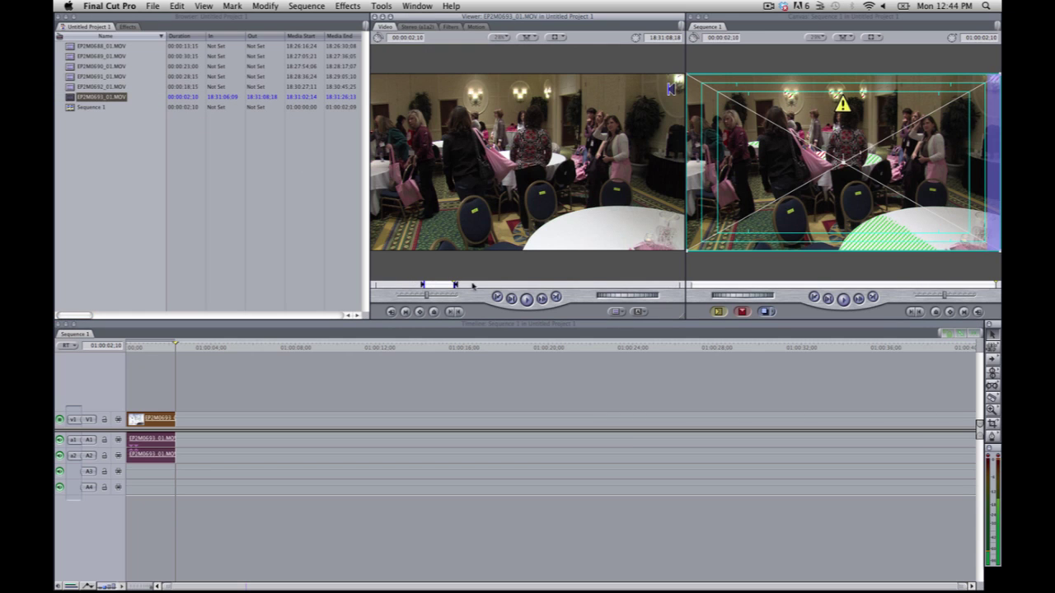
pyautogui.moveTo(472, 286); pyautogui.dragTo(550, 309)
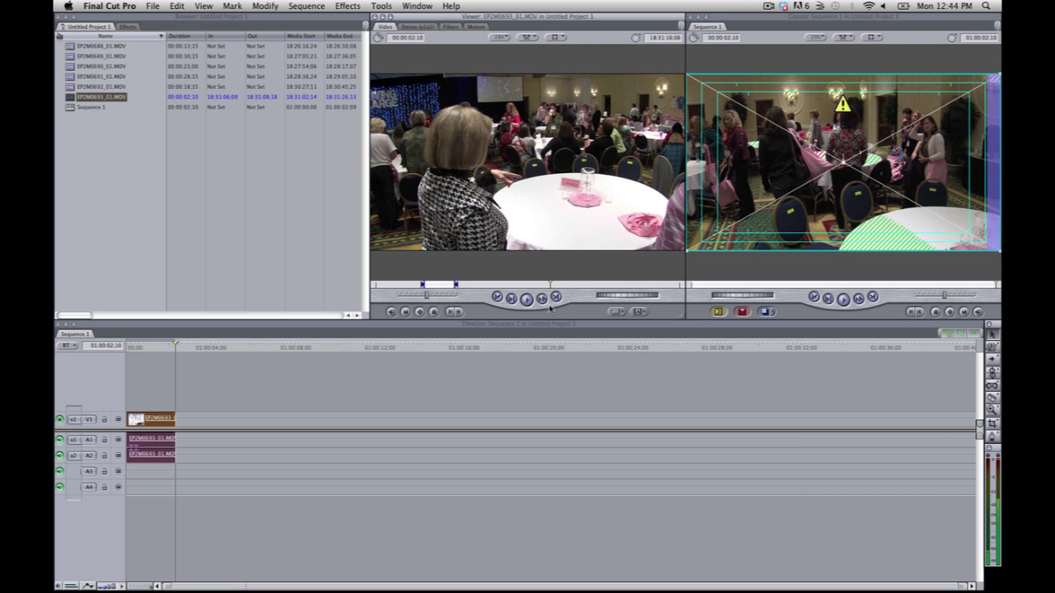
# Mark EP2M0693_01 from 18:31:16:06 to 18:31:19:10 and insert it after the first clip.
pyautogui.press('i')
pyautogui.press('space')
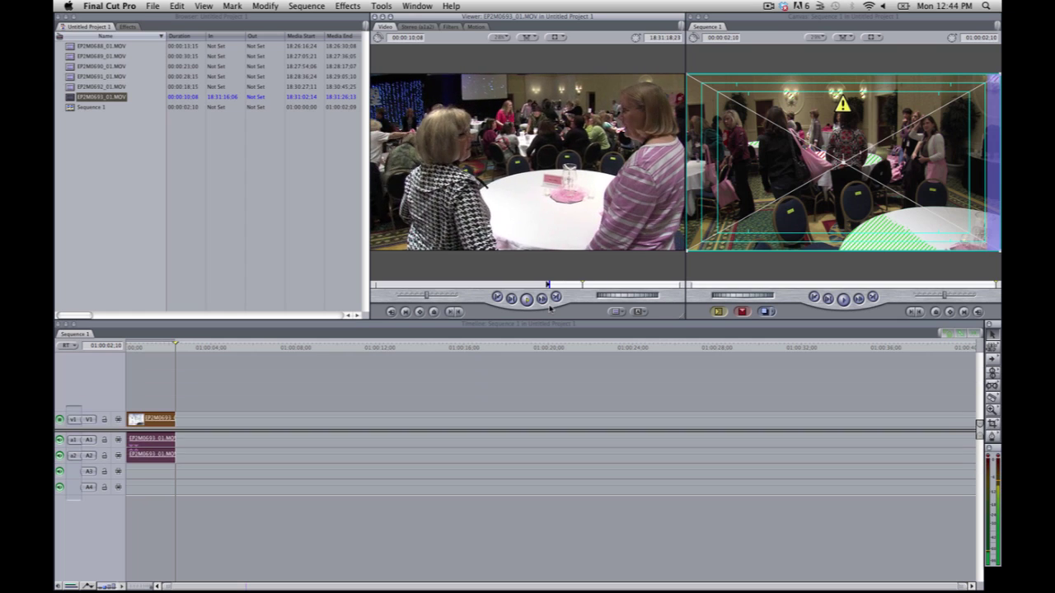
pyautogui.press('o')
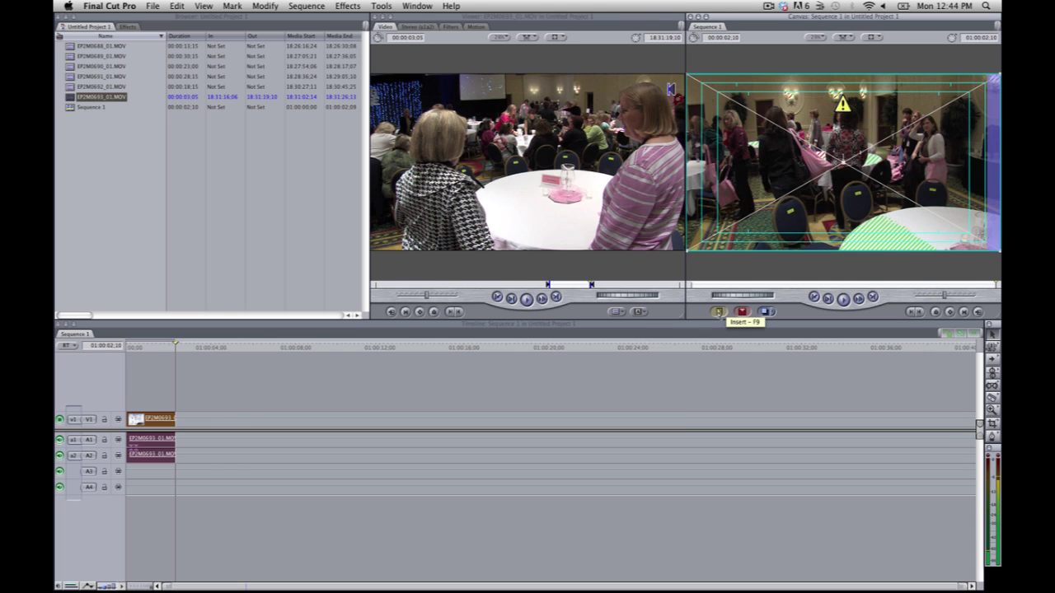
pyautogui.click(718, 311)
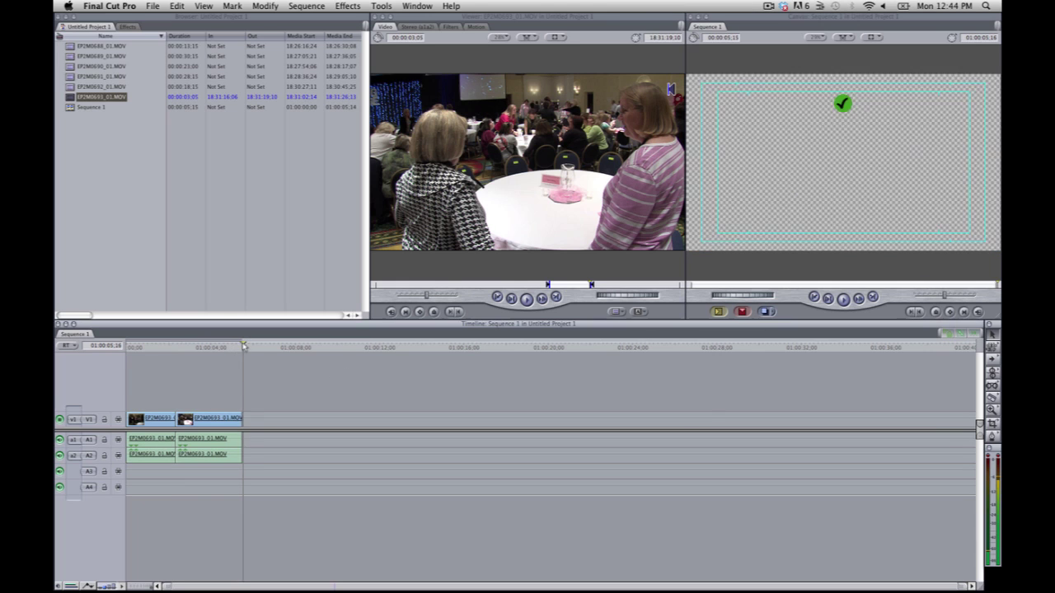
pyautogui.press('Home')
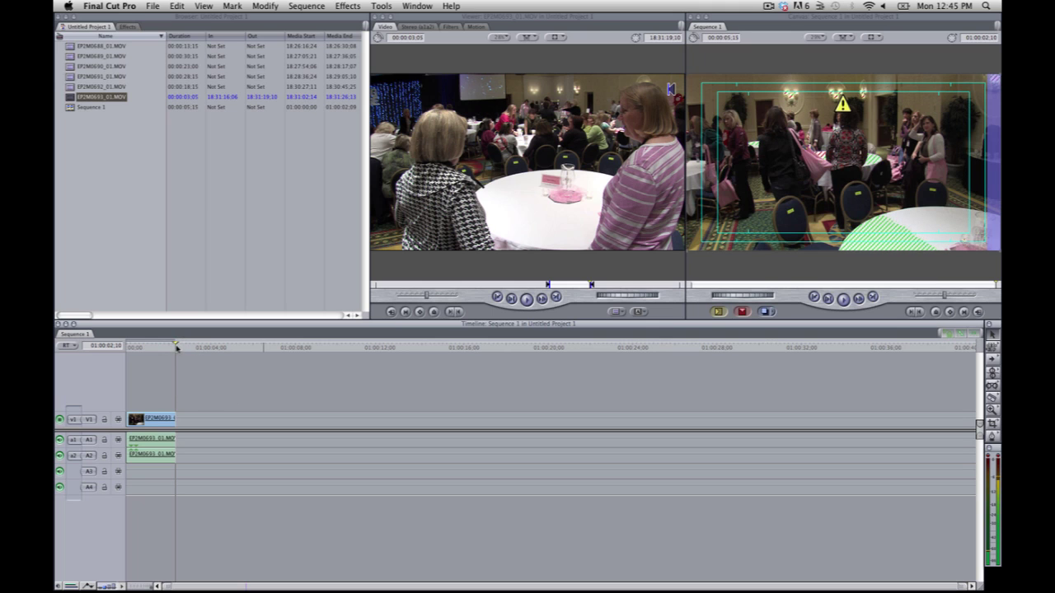
# Try an overwrite edit near 01:00:00:26 and play back Sequence 1 to review it.
pyautogui.moveTo(175, 347); pyautogui.dragTo(145, 340)
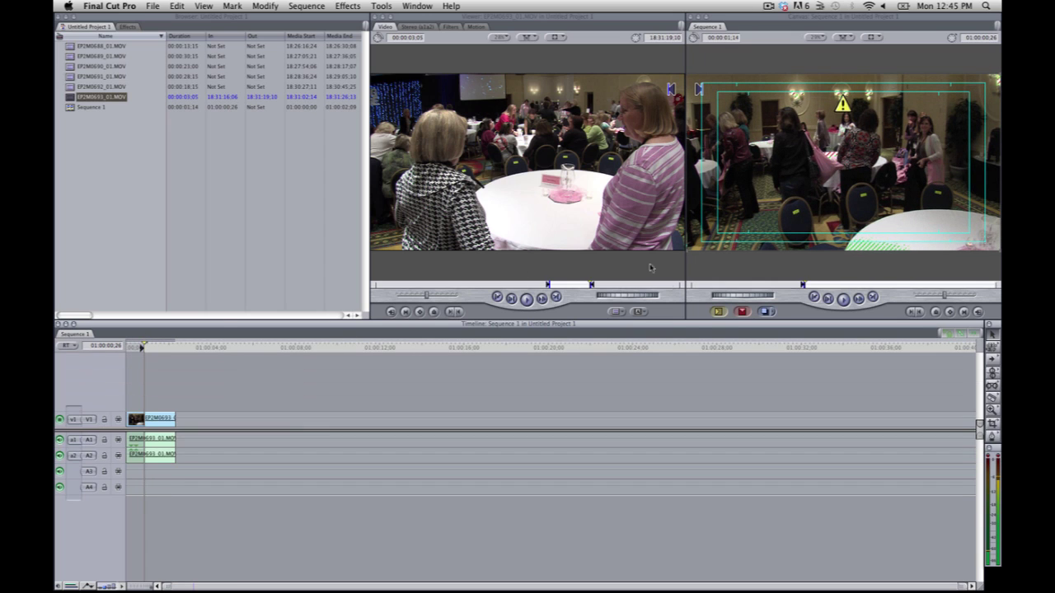
pyautogui.click(739, 313)
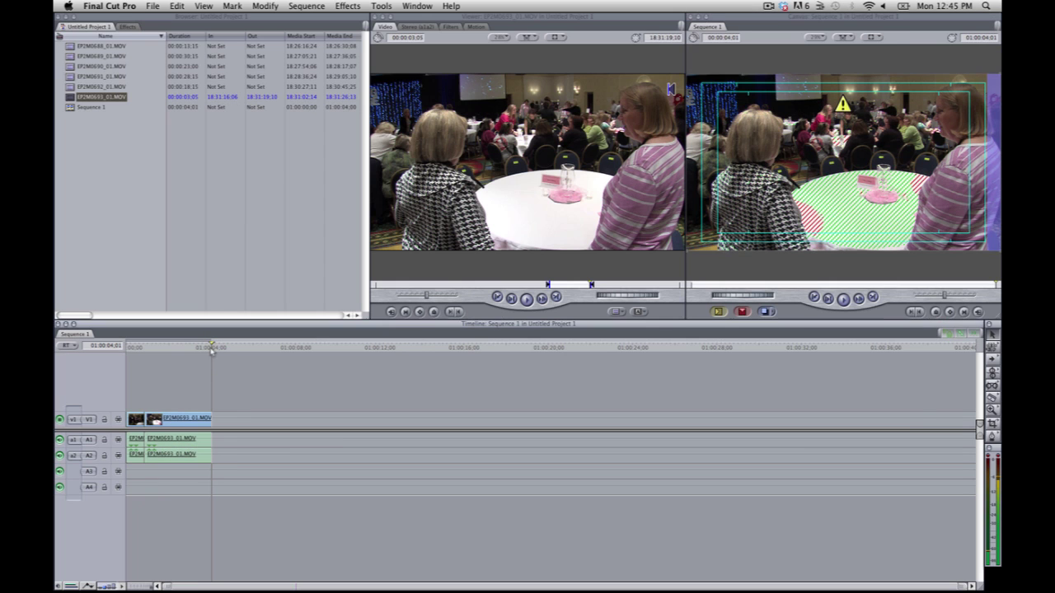
pyautogui.moveTo(162, 345)
pyautogui.mouseDown()
pyautogui.moveTo(126, 345)
pyautogui.moveTo(145, 344)
pyautogui.mouseUp()
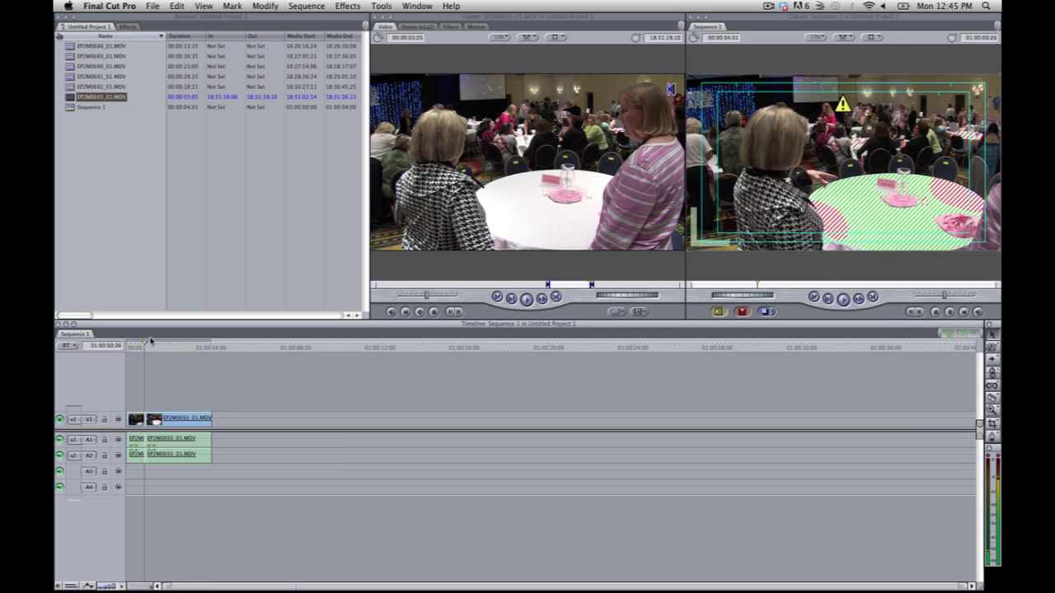
pyautogui.press('space')
pyautogui.moveTo(150, 342); pyautogui.dragTo(130, 346)
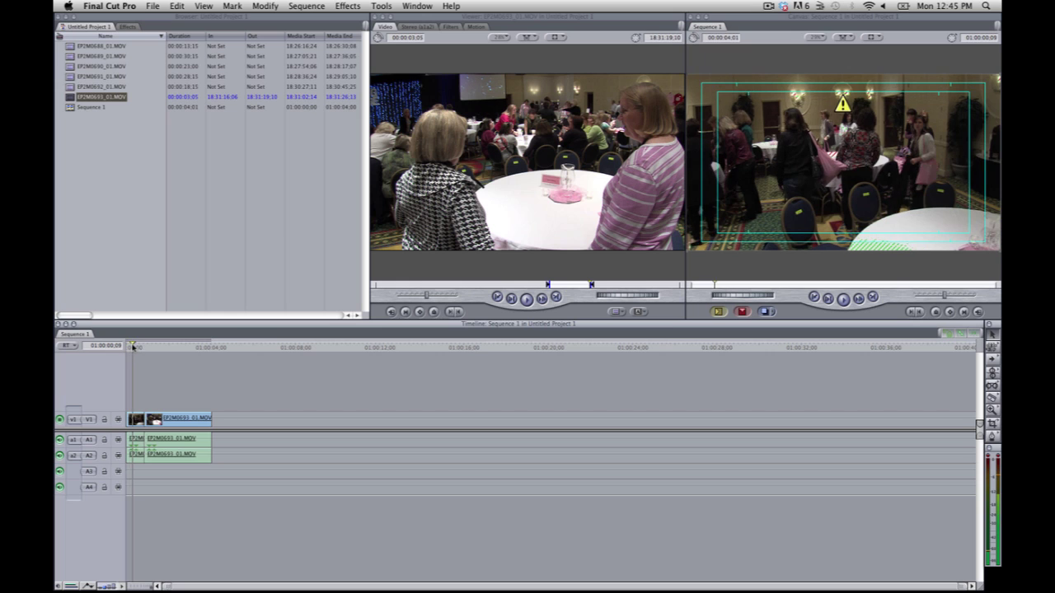
pyautogui.press('space')
pyautogui.press('space')
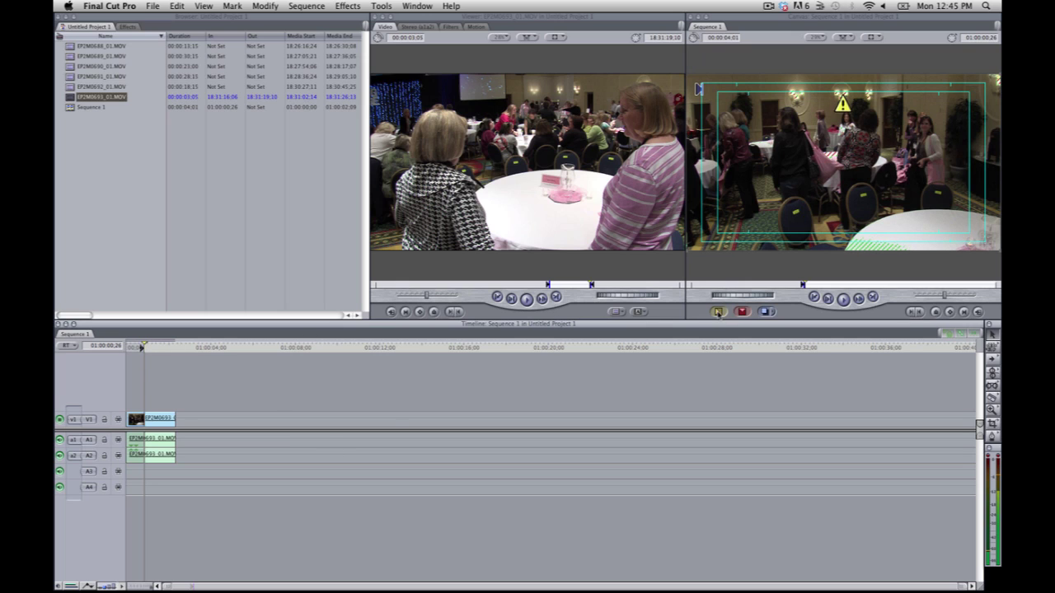
# Insert the marked 3:05 source section at 01:00:00:26, then play Sequence 1 from the start.
pyautogui.click(718, 312)
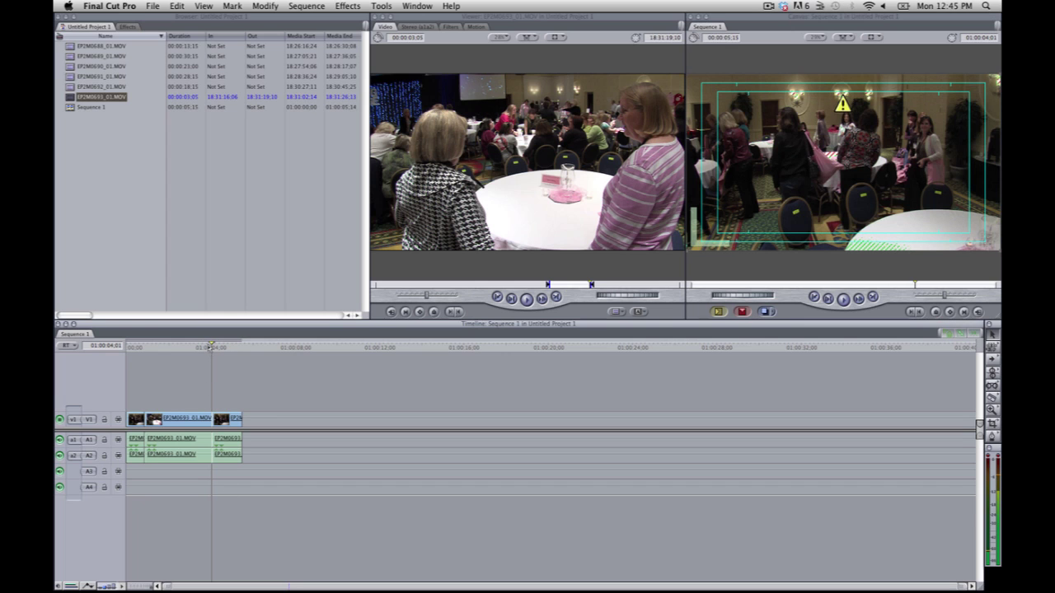
pyautogui.moveTo(211, 347); pyautogui.dragTo(145, 331)
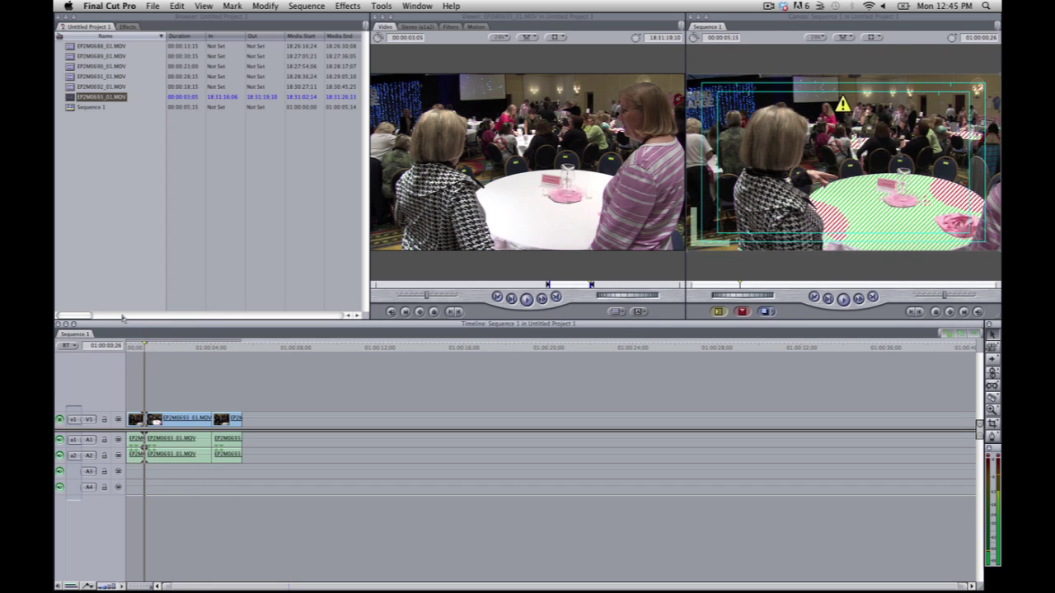
pyautogui.press('Home')
pyautogui.press('space')
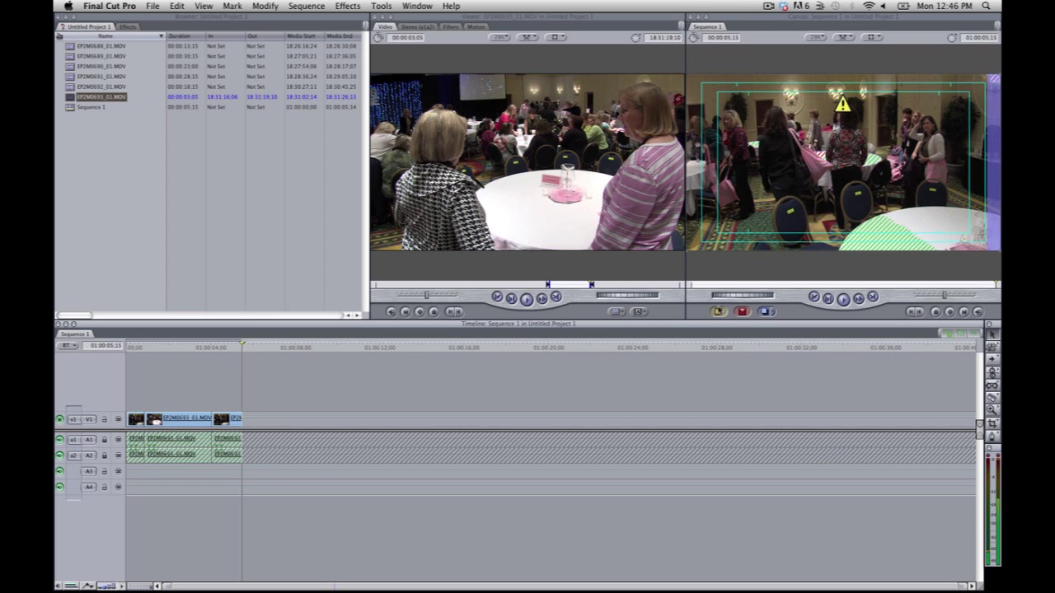
# Edit the source clip onto the end of V1, then select and delete it.
pyautogui.click(719, 311)
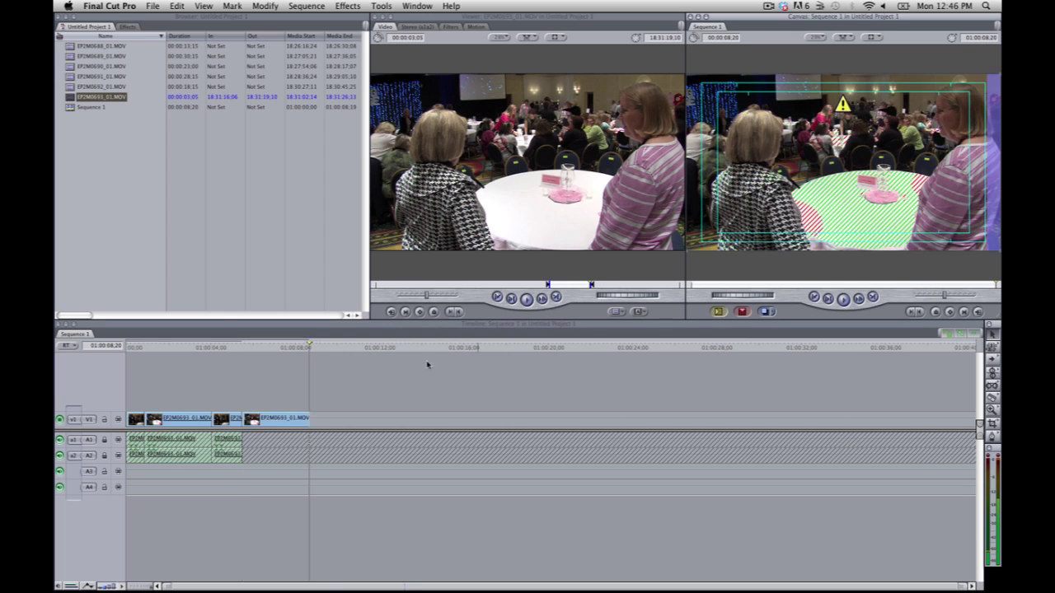
pyautogui.click(289, 422)
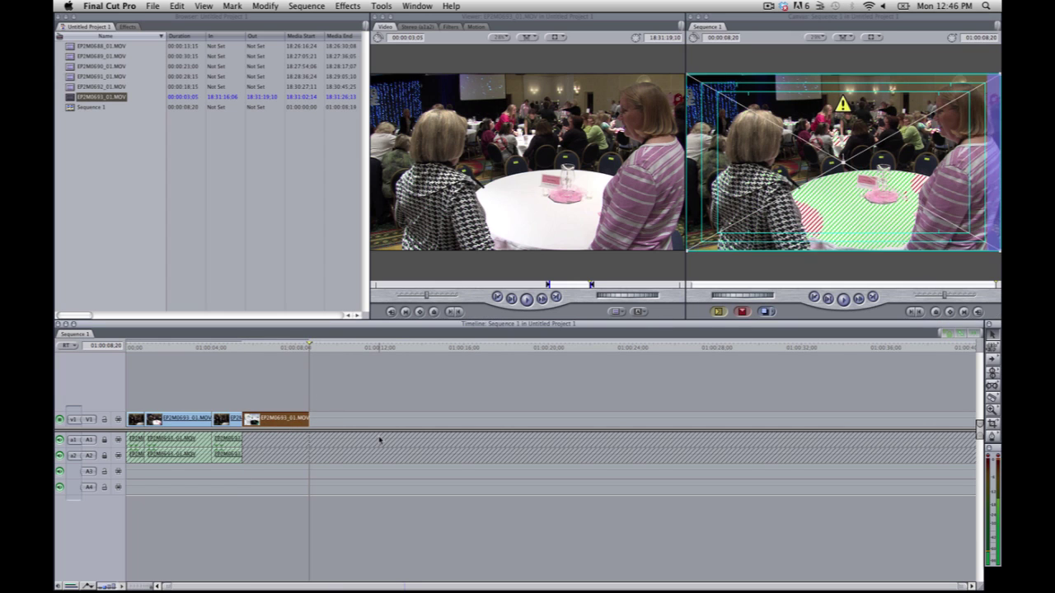
pyautogui.press('Delete')
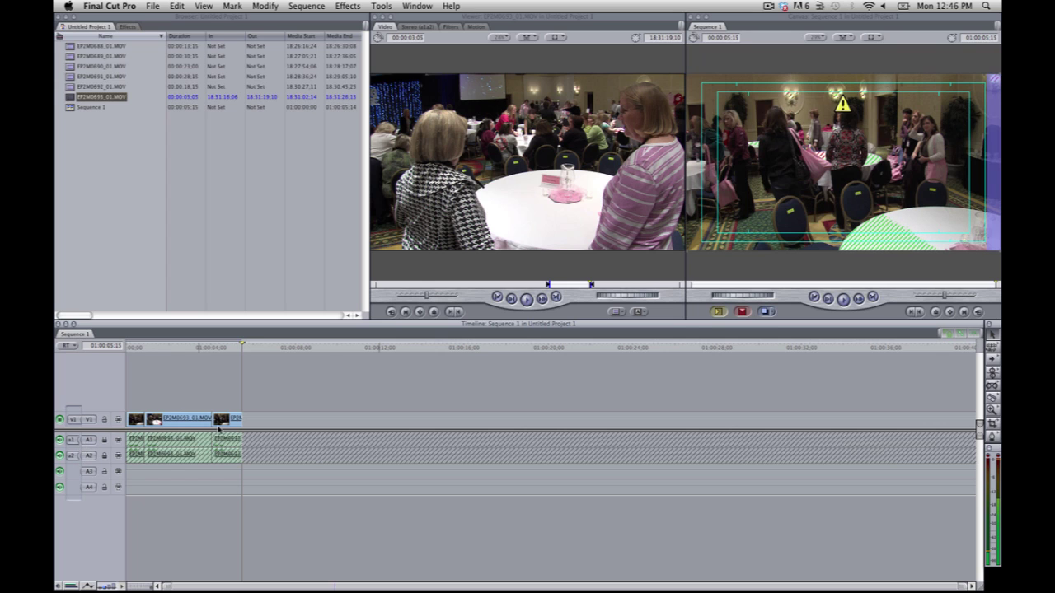
# Edit the source clip onto V1's end again, undo it, and toggle the A1 track lock.
pyautogui.click(717, 314)
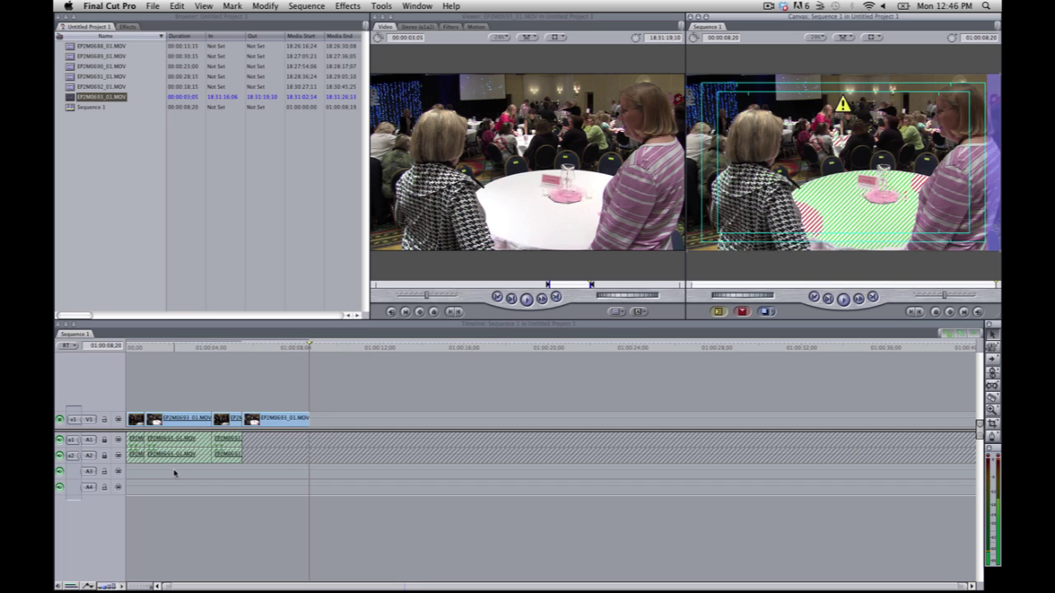
pyautogui.press('super+z')
pyautogui.click(80, 441)
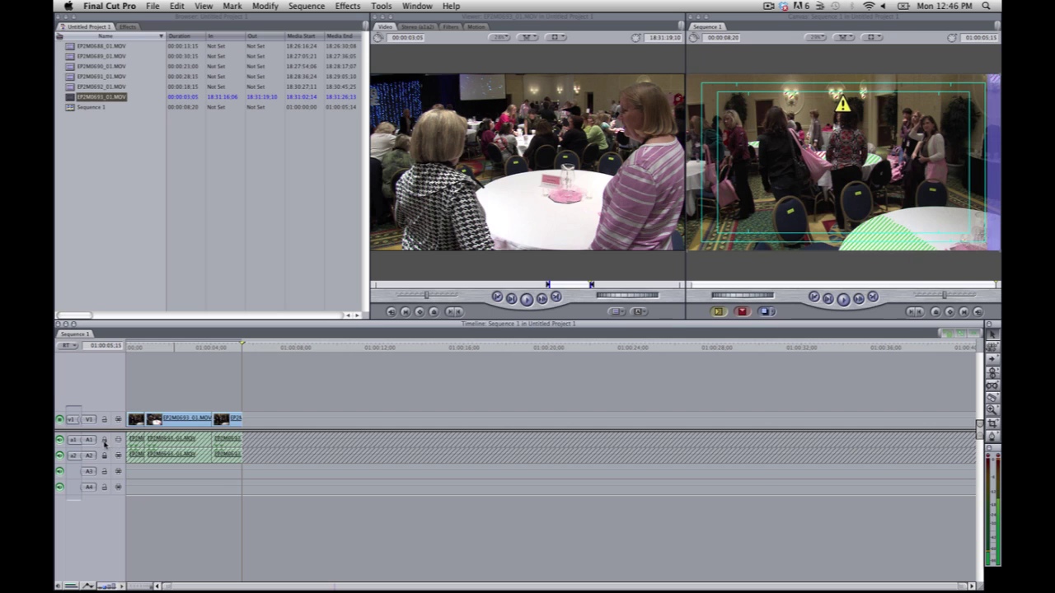
pyautogui.click(103, 441)
# Unlock A2, overwrite a trial audio clip after the existing clips, then marquee-select and delete it.
pyautogui.click(103, 456)
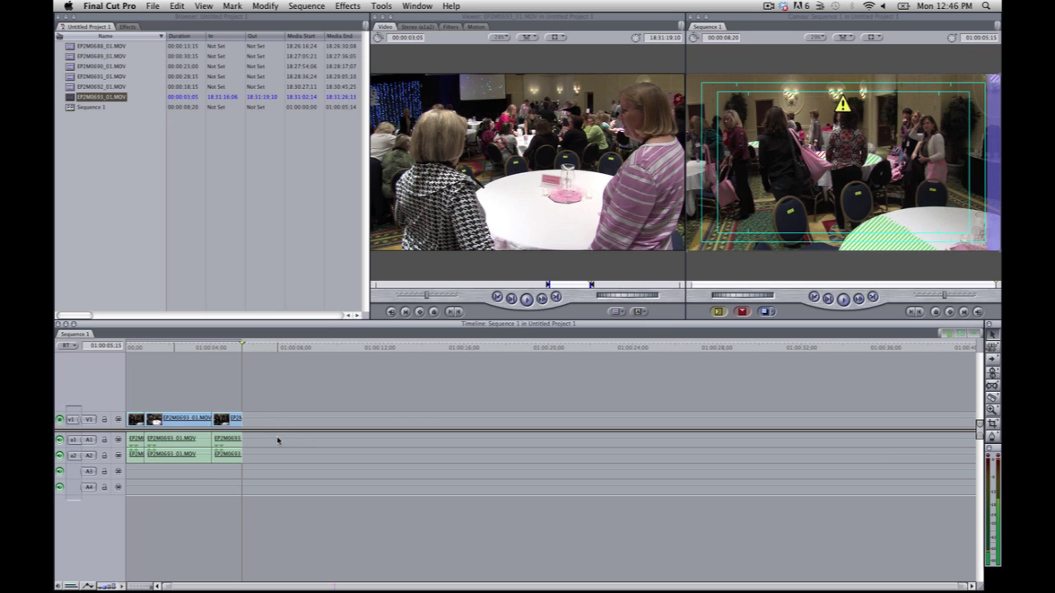
pyautogui.click(742, 313)
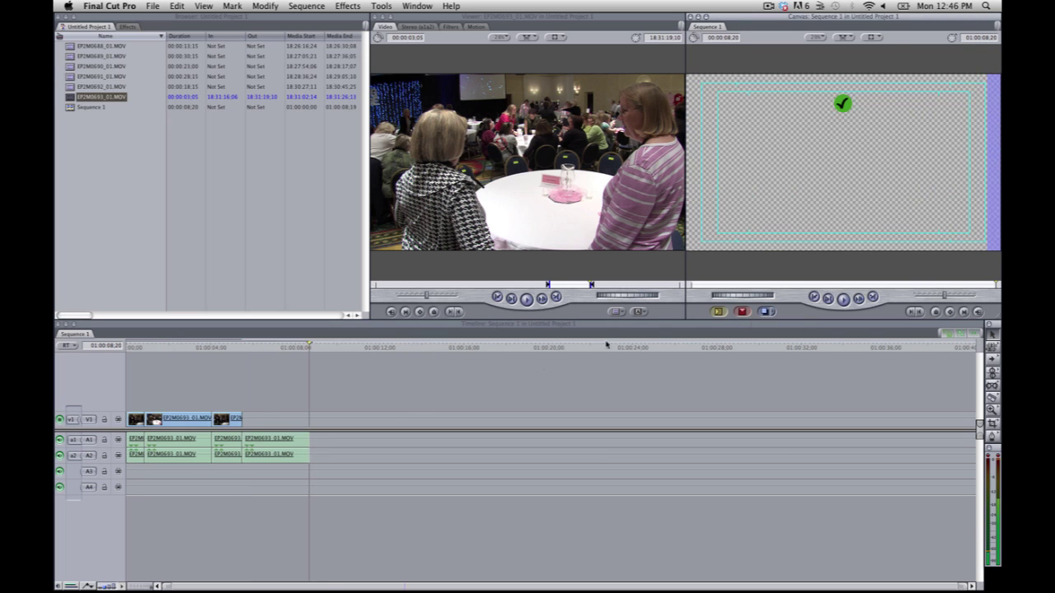
pyautogui.moveTo(311, 347); pyautogui.dragTo(230, 331)
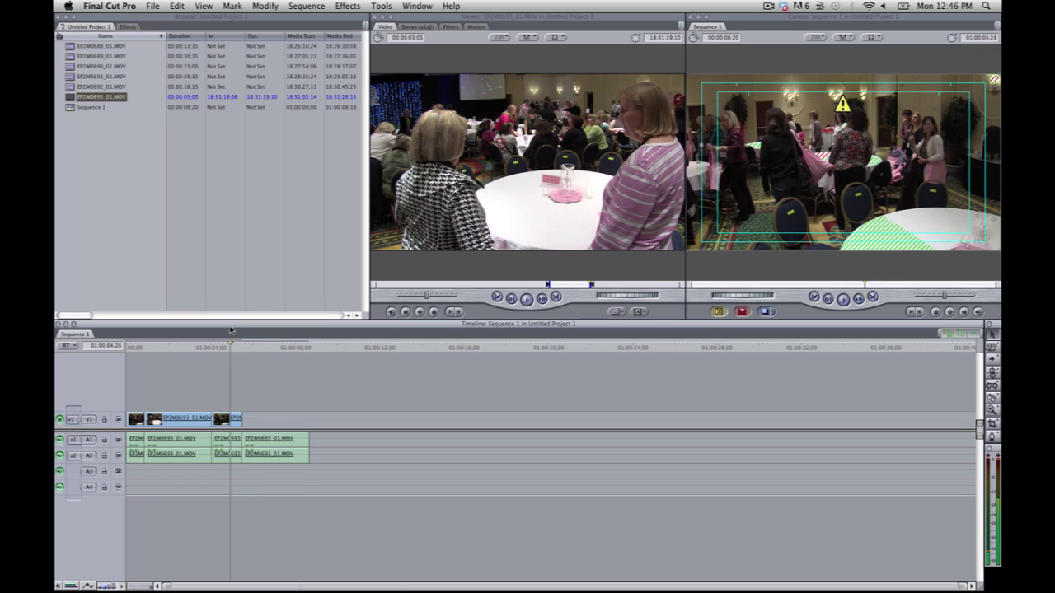
pyautogui.moveTo(346, 473); pyautogui.dragTo(285, 433)
pyautogui.press('Delete')
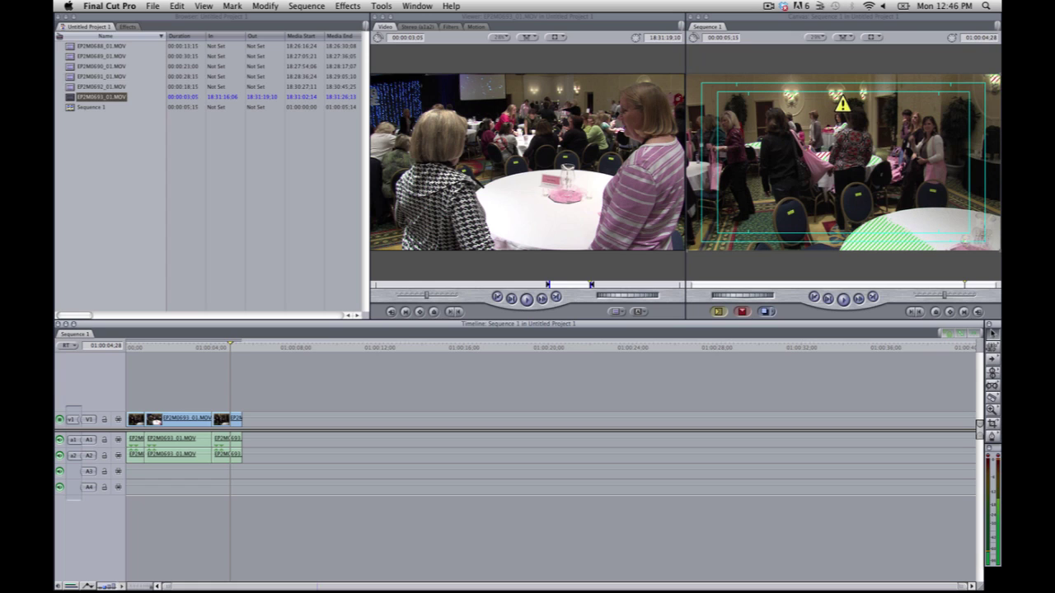
# Drag the last clip until it butts against the middle clip with no gap, then park the playhead at the start.
pyautogui.click(993, 401)
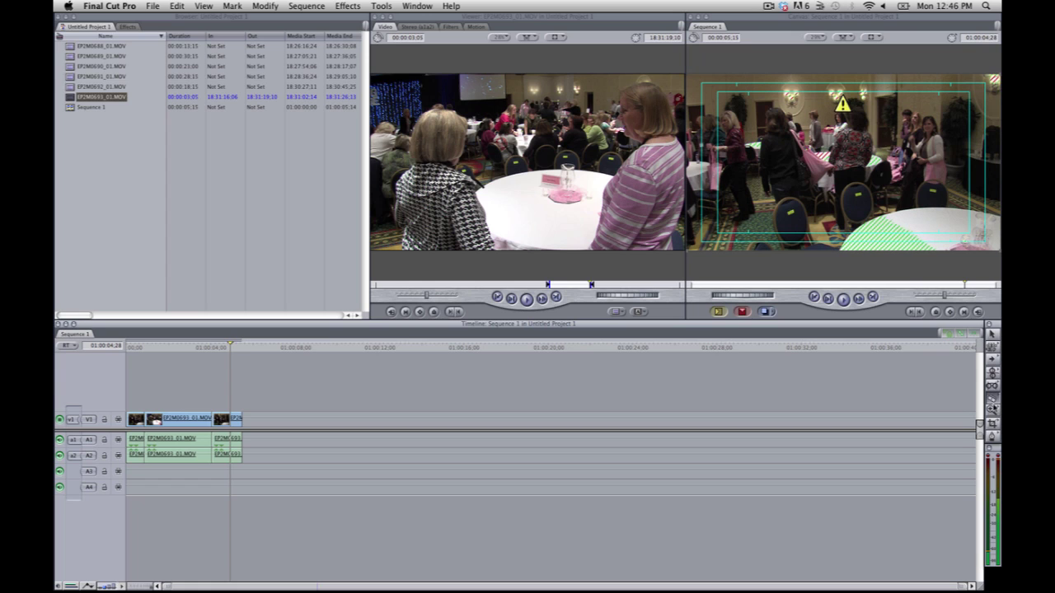
pyautogui.click(994, 423)
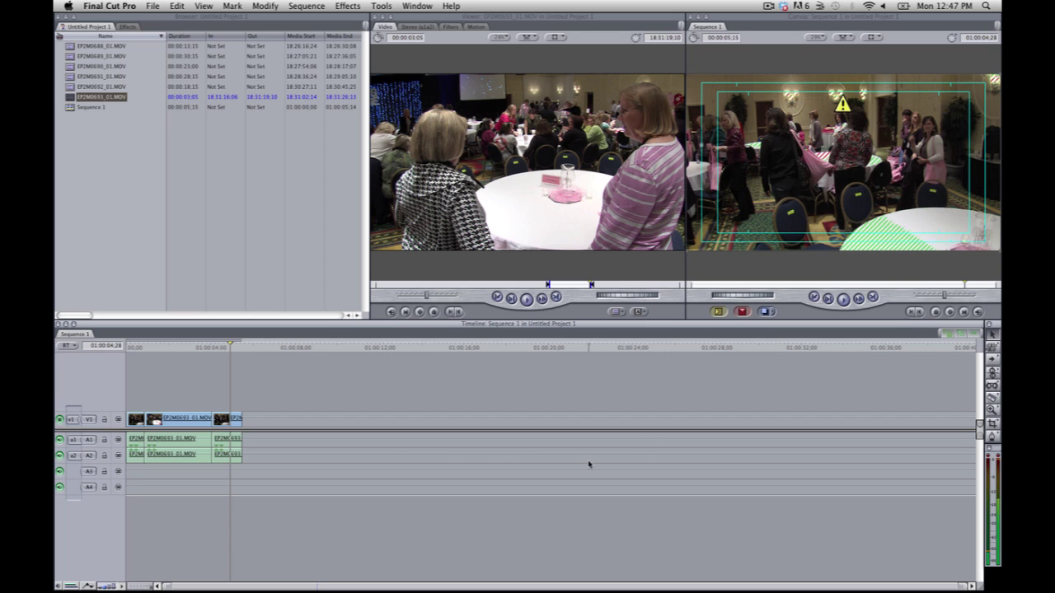
pyautogui.click(222, 439)
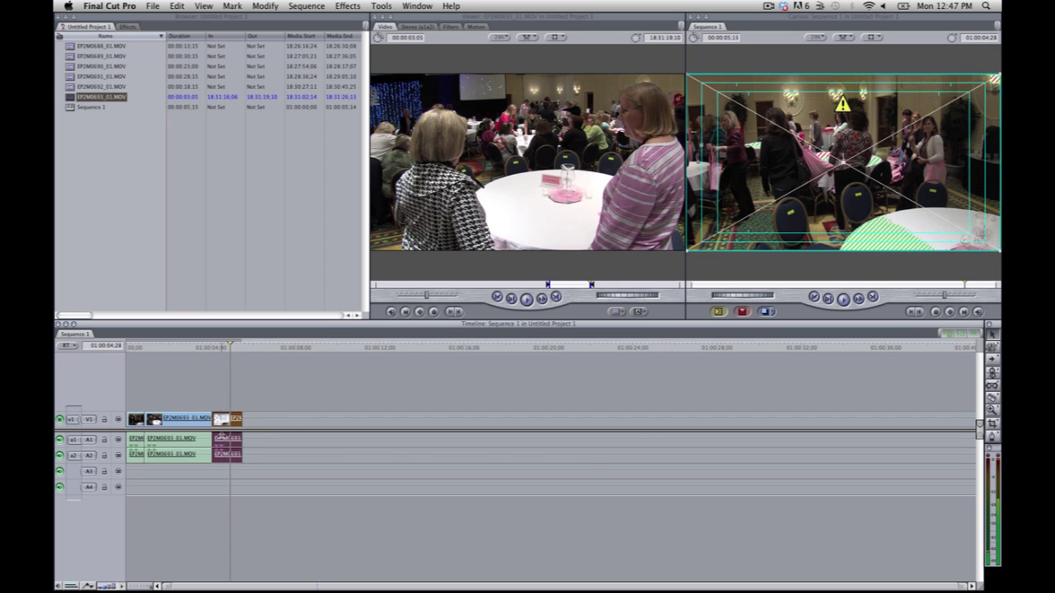
pyautogui.moveTo(223, 439); pyautogui.dragTo(240, 422)
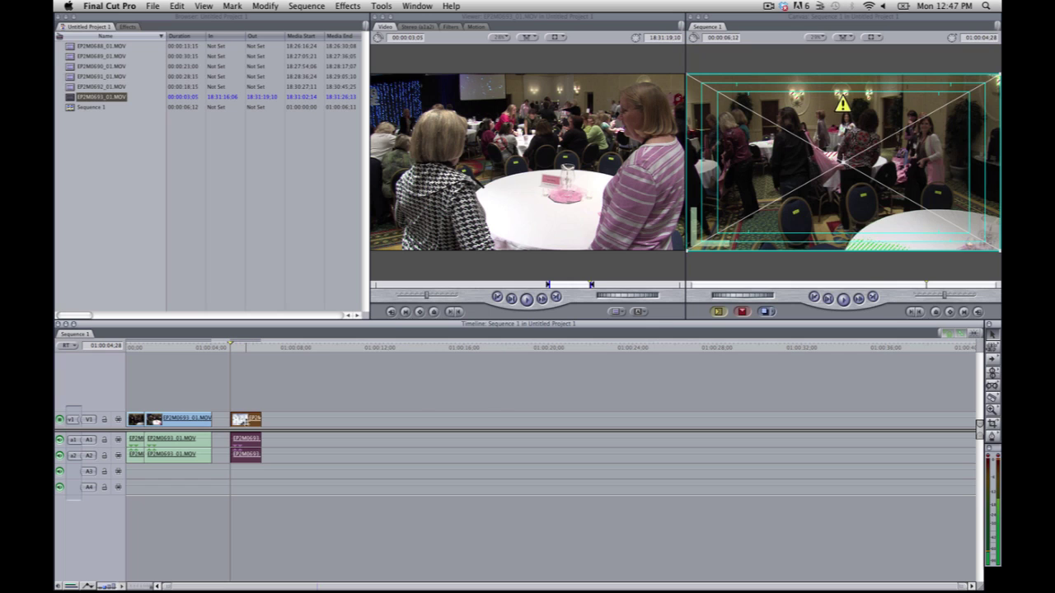
pyautogui.moveTo(245, 422); pyautogui.dragTo(227, 418)
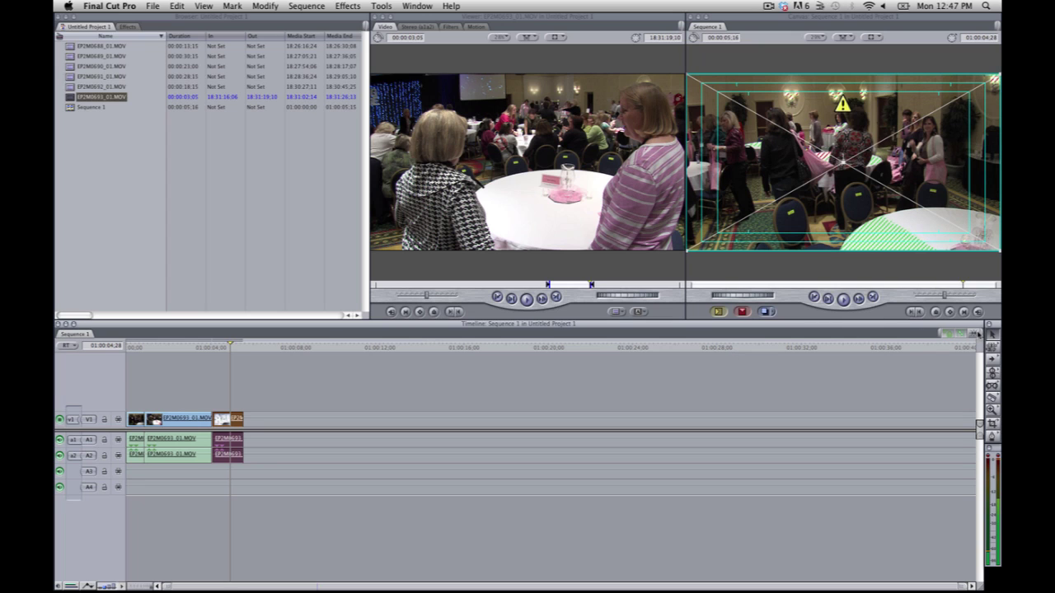
pyautogui.moveTo(233, 418); pyautogui.dragTo(233, 421)
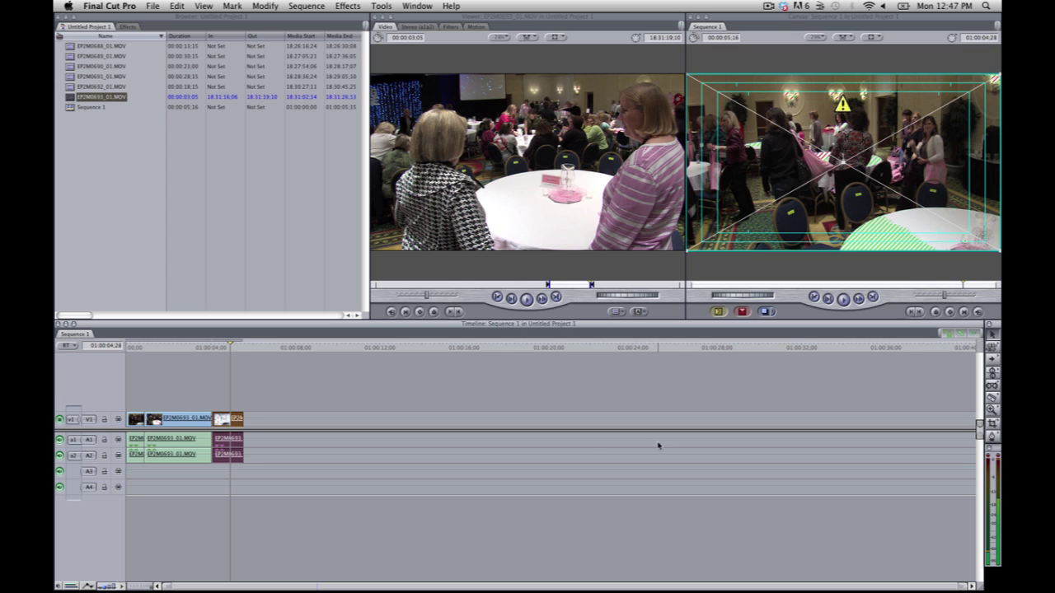
pyautogui.moveTo(222, 419); pyautogui.dragTo(221, 419)
pyautogui.moveTo(217, 348); pyautogui.dragTo(100, 308)
# Open the middle clip's stereo audio in the Viewer and drag its Pan to 0, level staying 0 dB.
pyautogui.doubleClick(173, 441)
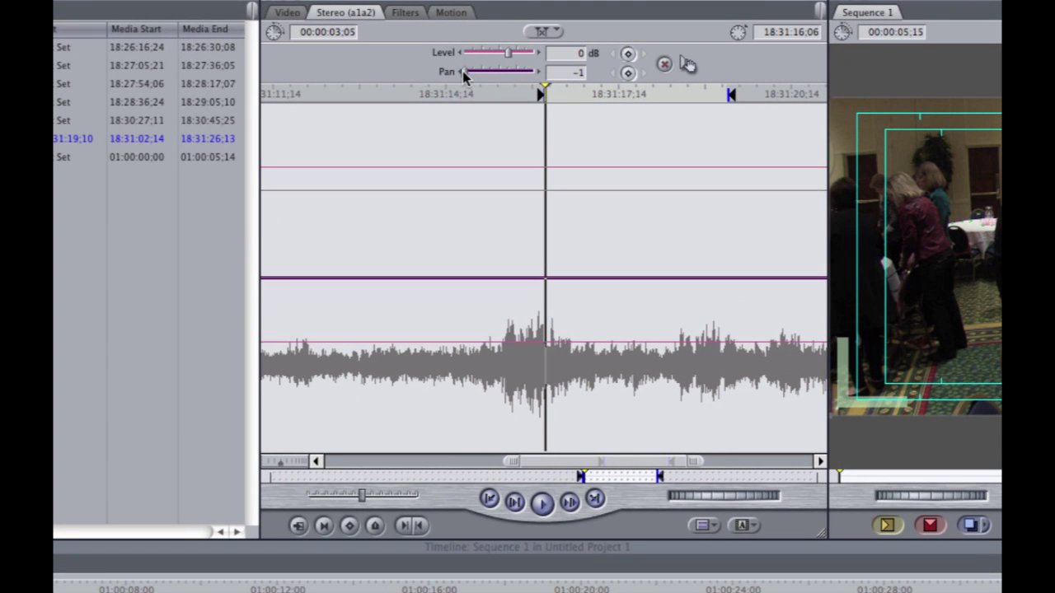
pyautogui.moveTo(471, 74); pyautogui.dragTo(508, 55)
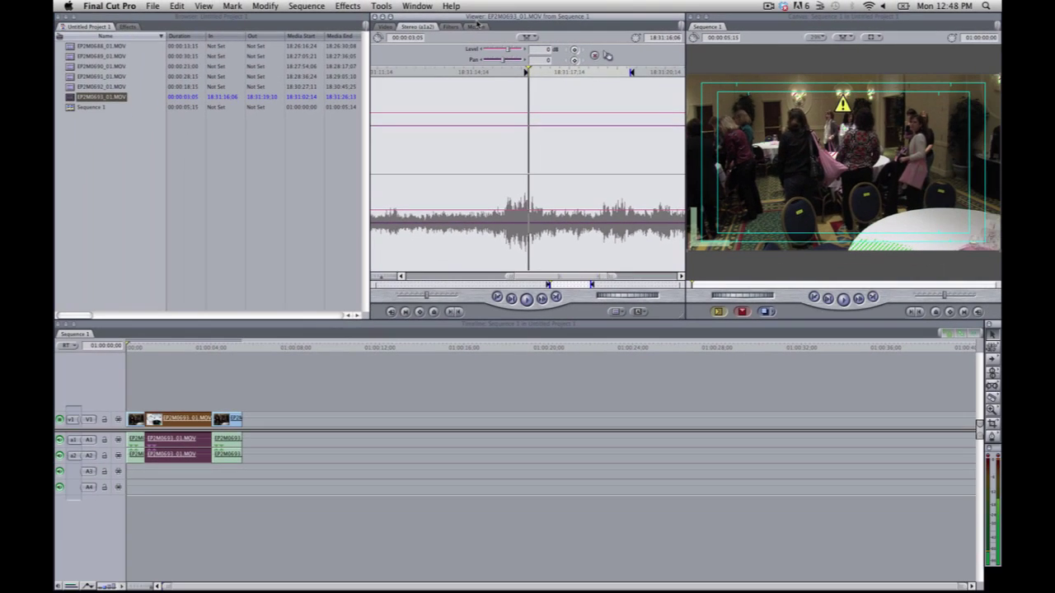
pyautogui.click(451, 13)
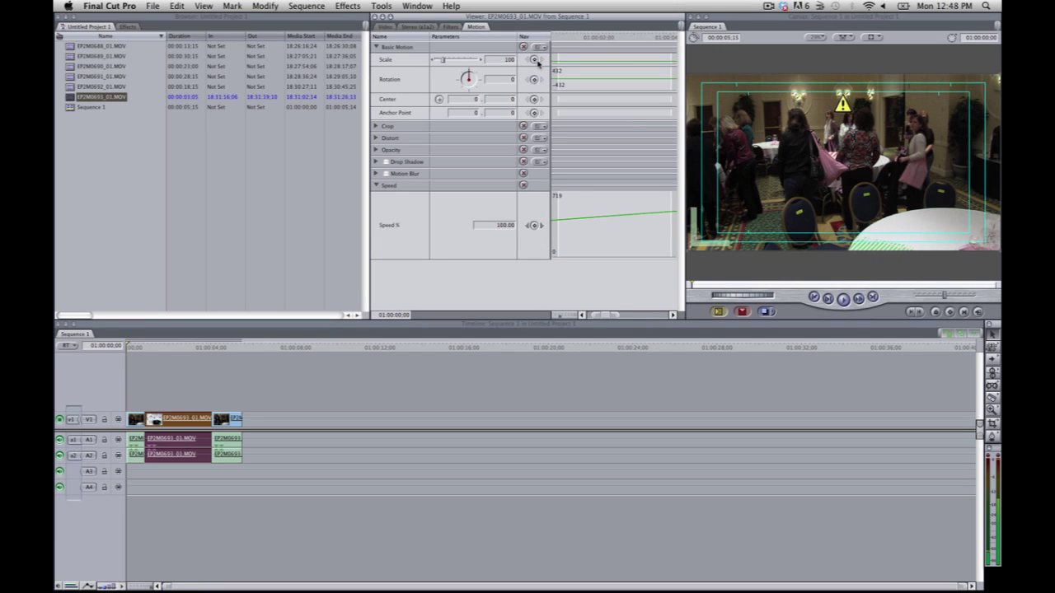
# Park the playhead at 01:00:04:08 and open the clip from the sequence in the Viewer.
pyautogui.click(223, 353)
pyautogui.click(221, 349)
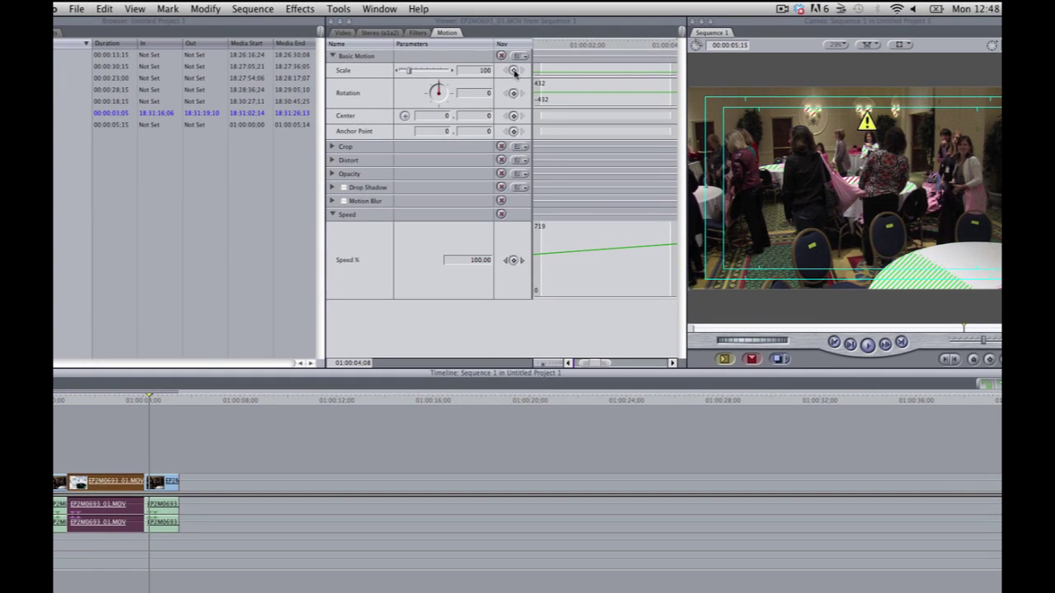
pyautogui.click(516, 72)
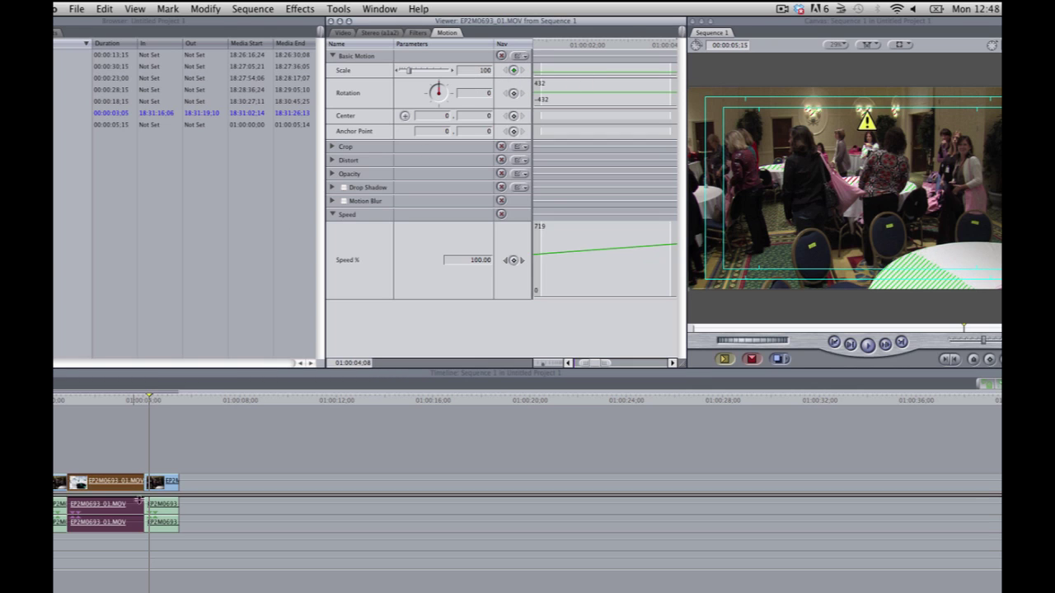
pyautogui.doubleClick(167, 485)
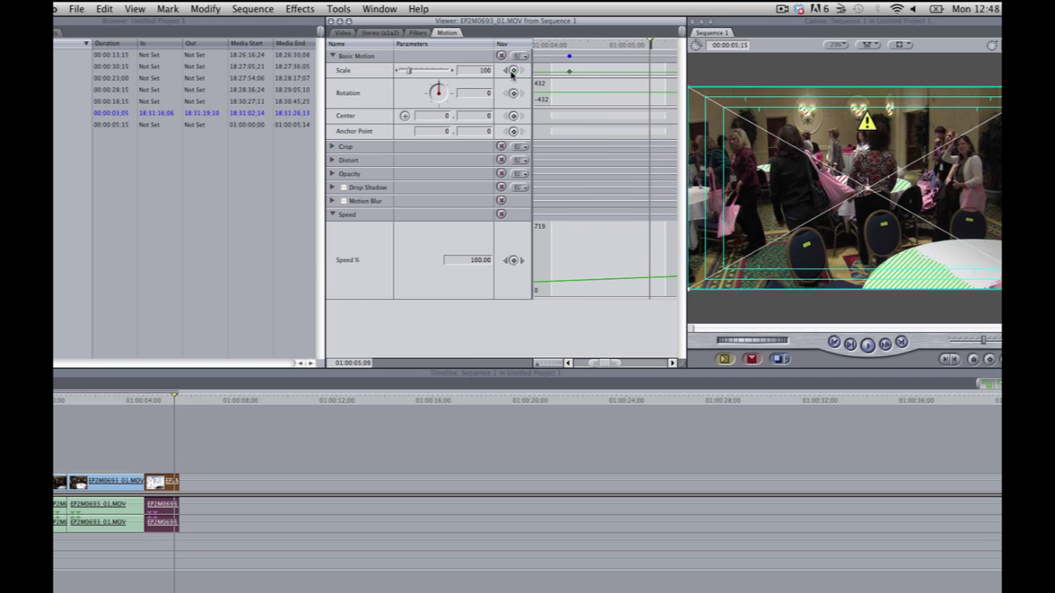
# Keyframe Scale up to 237 and preview it, then undo both keyframes back to 100.
pyautogui.click(513, 71)
pyautogui.moveTo(409, 72); pyautogui.dragTo(421, 74)
pyautogui.click(143, 402)
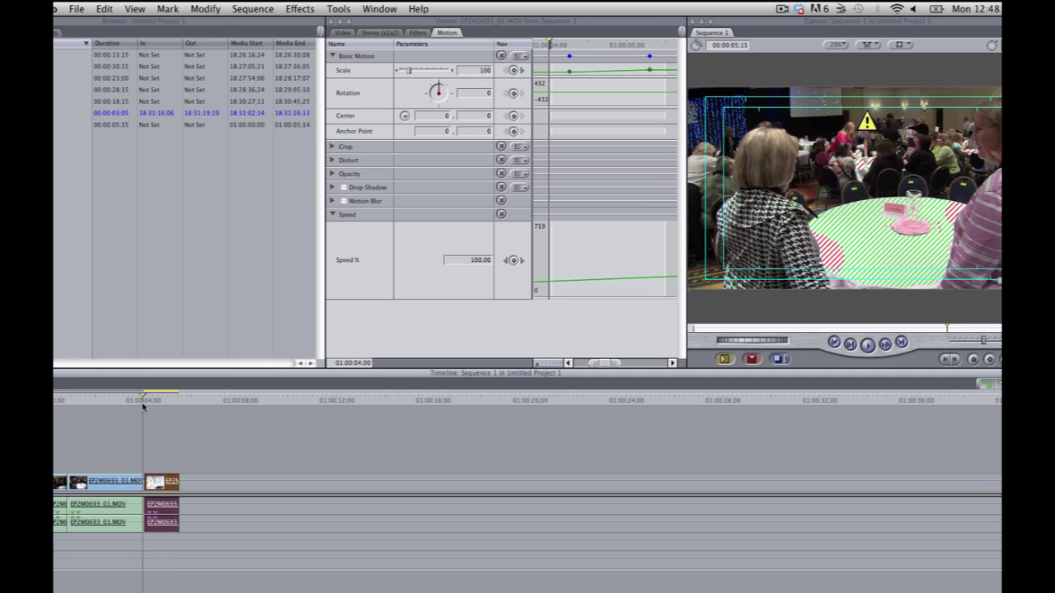
pyautogui.press('space')
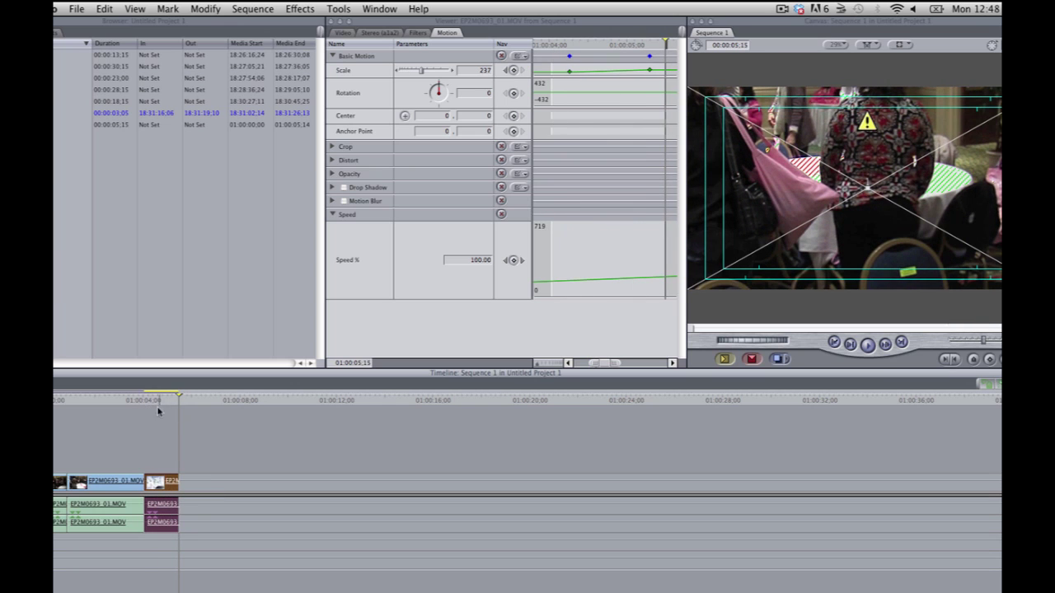
pyautogui.press('super+z')
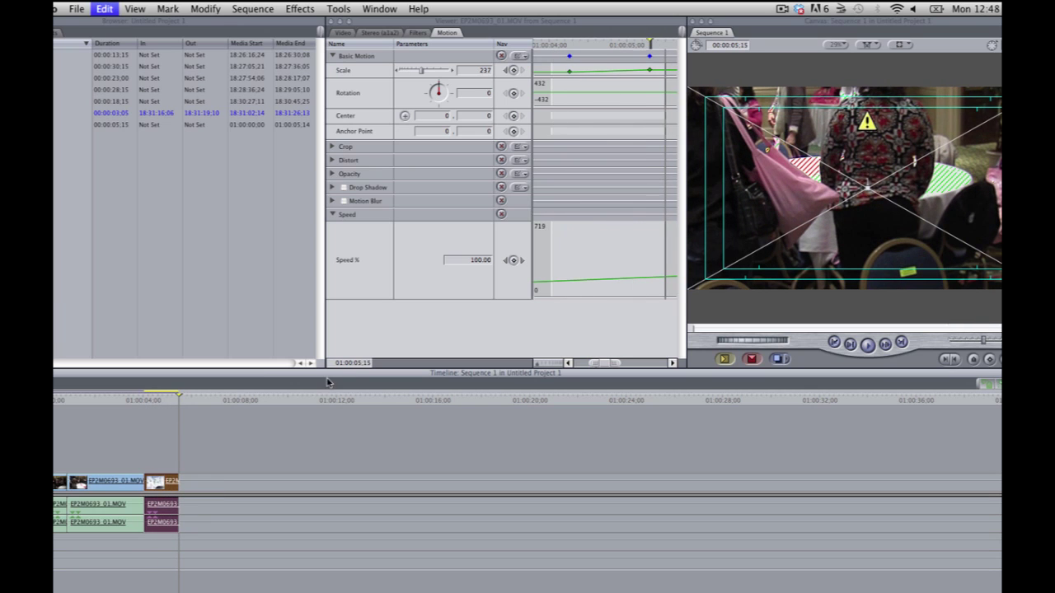
pyautogui.press('super+z')
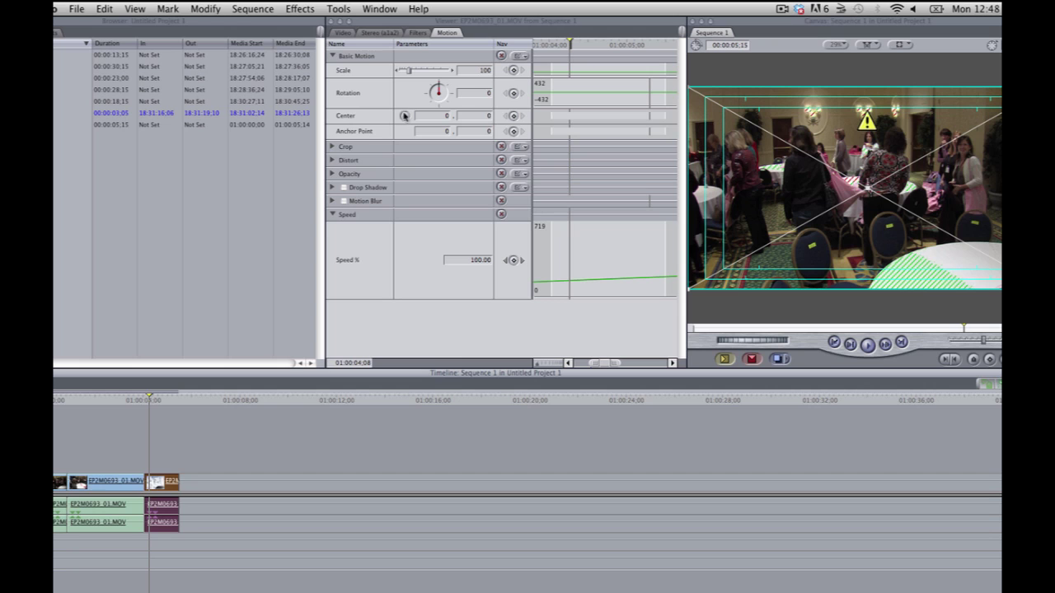
pyautogui.click(331, 147)
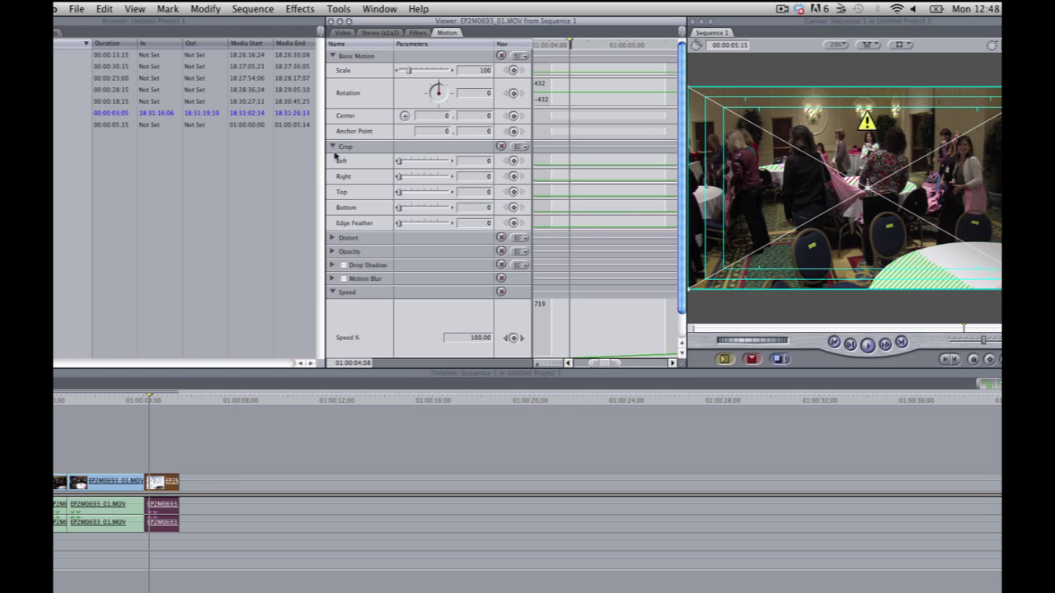
# Set Crop Left to 1, keeping Top at 0 and Opacity at 100, then return to the video view.
pyautogui.moveTo(400, 162); pyautogui.dragTo(397, 189)
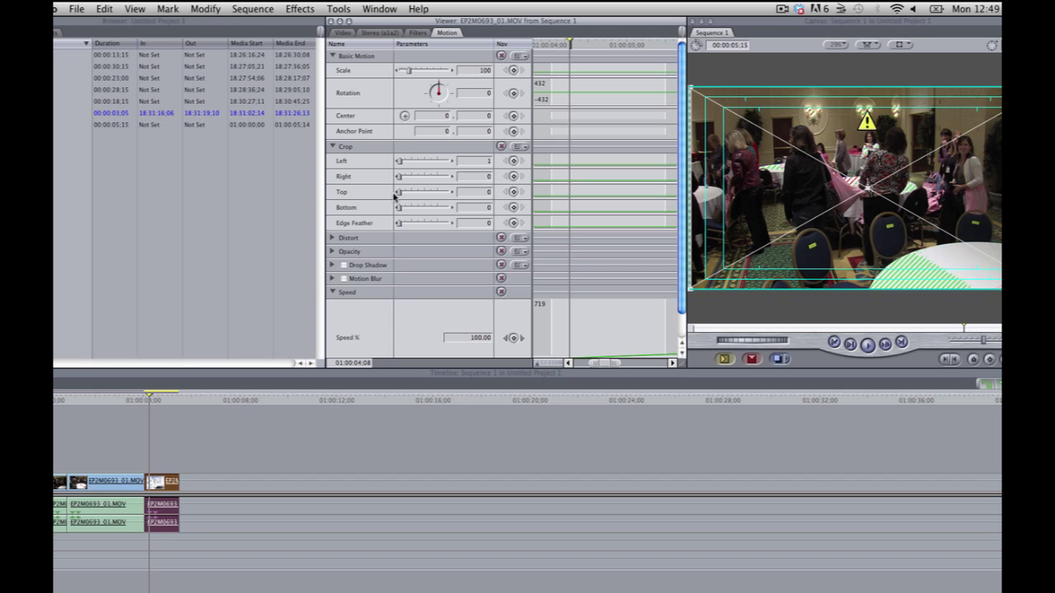
pyautogui.moveTo(401, 195)
pyautogui.mouseDown()
pyautogui.moveTo(413, 195)
pyautogui.moveTo(398, 194)
pyautogui.mouseUp()
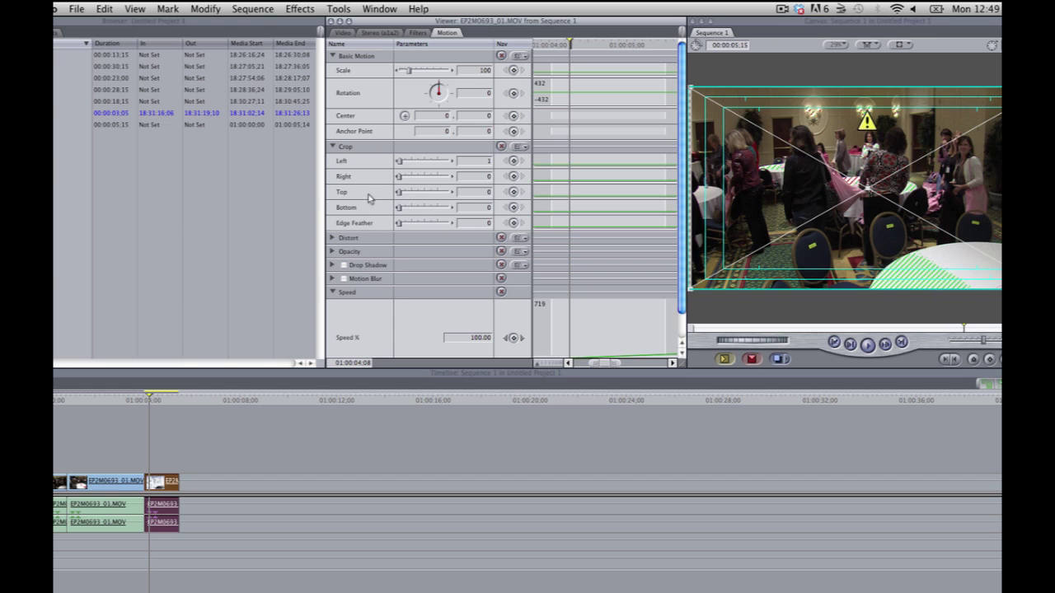
pyautogui.click(331, 251)
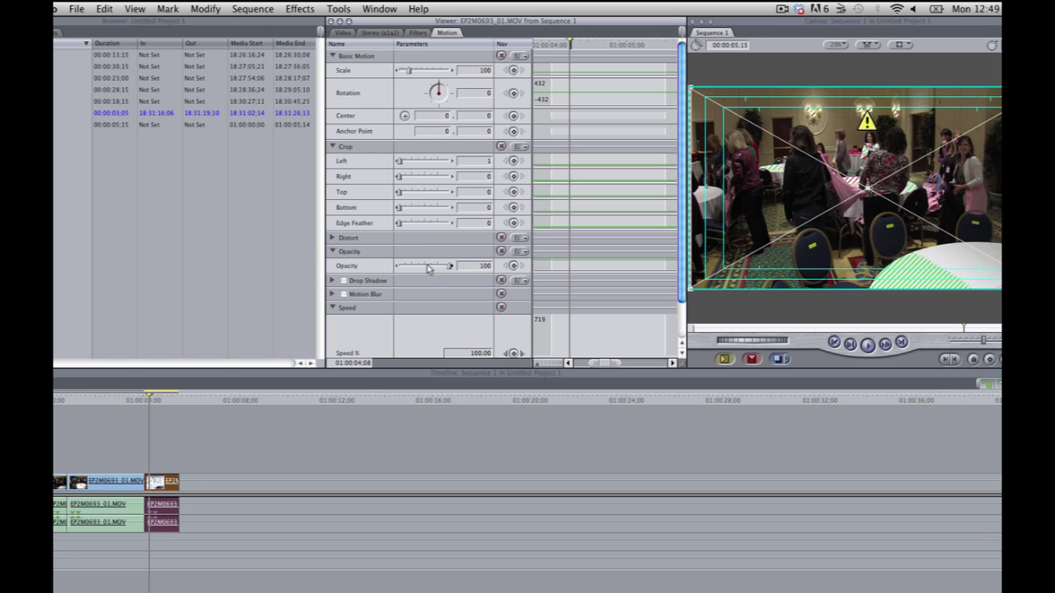
pyautogui.moveTo(450, 270); pyautogui.dragTo(497, 293)
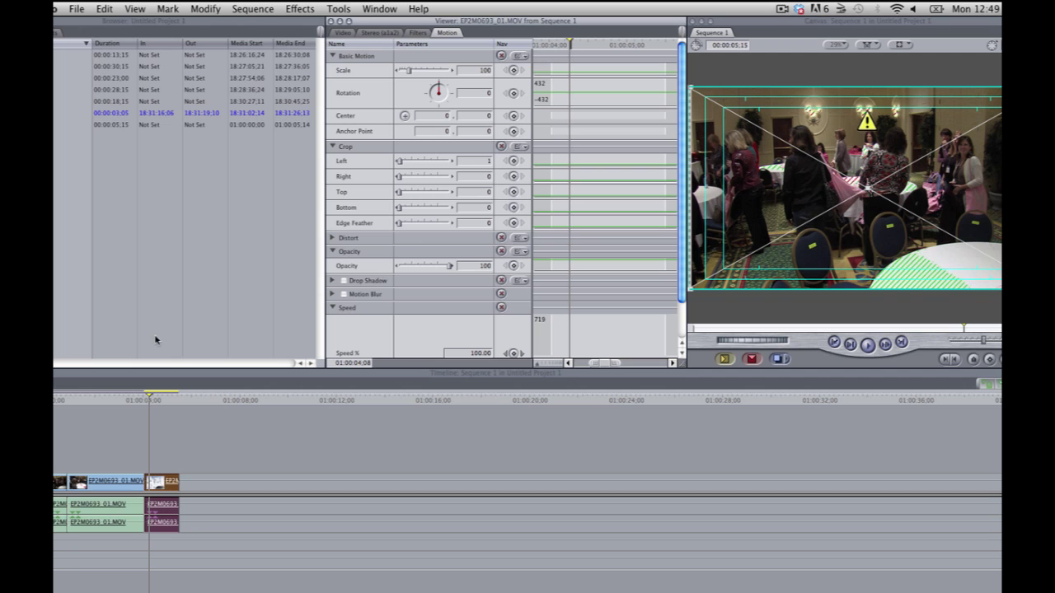
pyautogui.doubleClick(169, 479)
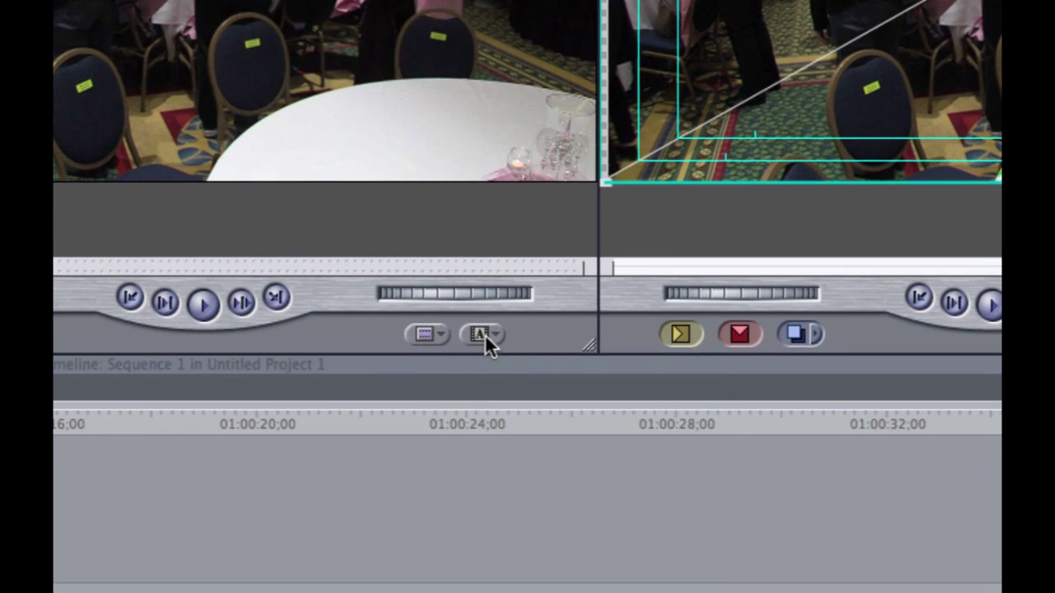
# Choose the Boris Title 3D generator and open its text entry window from Controls.
pyautogui.click(633, 359)
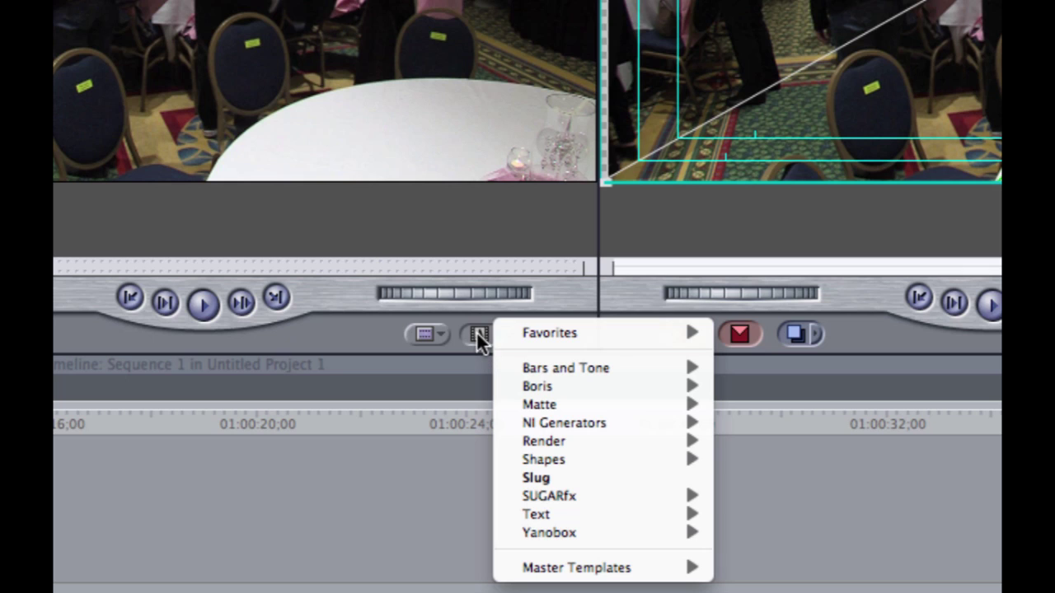
pyautogui.click(556, 285)
pyautogui.click(487, 334)
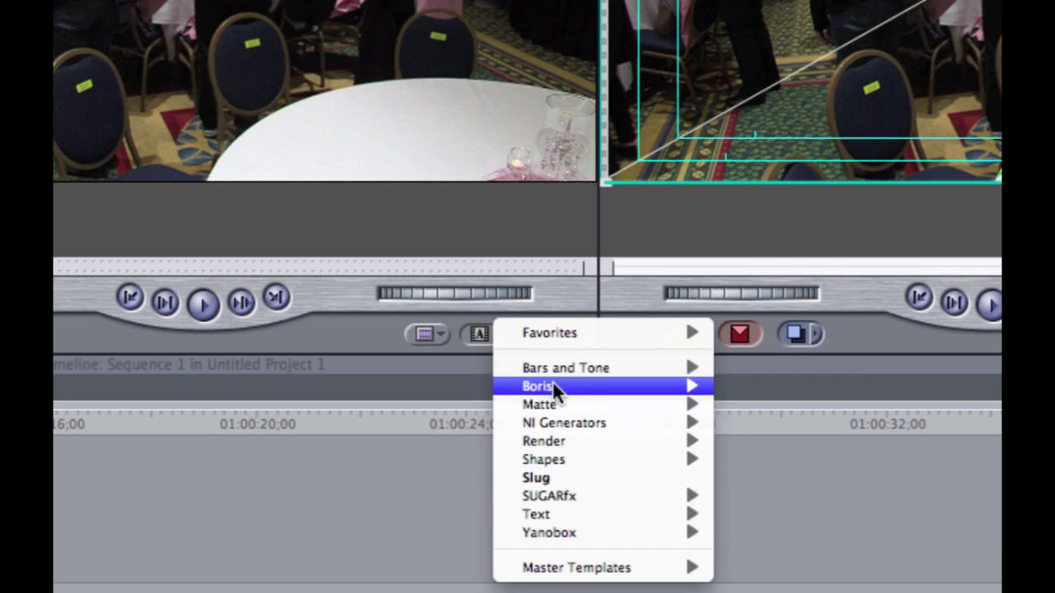
pyautogui.moveTo(600, 385)
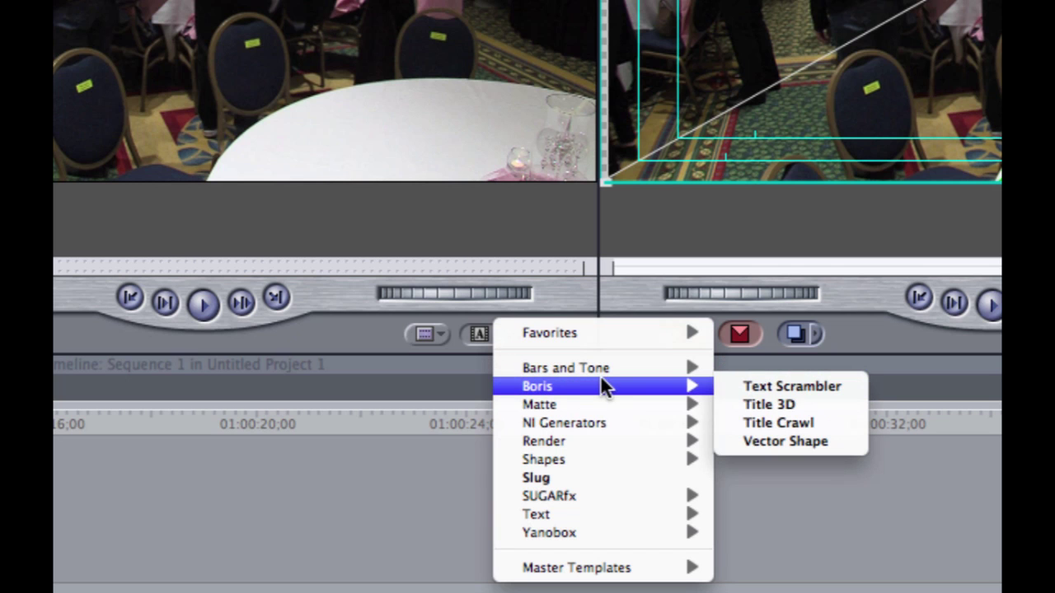
pyautogui.click(763, 406)
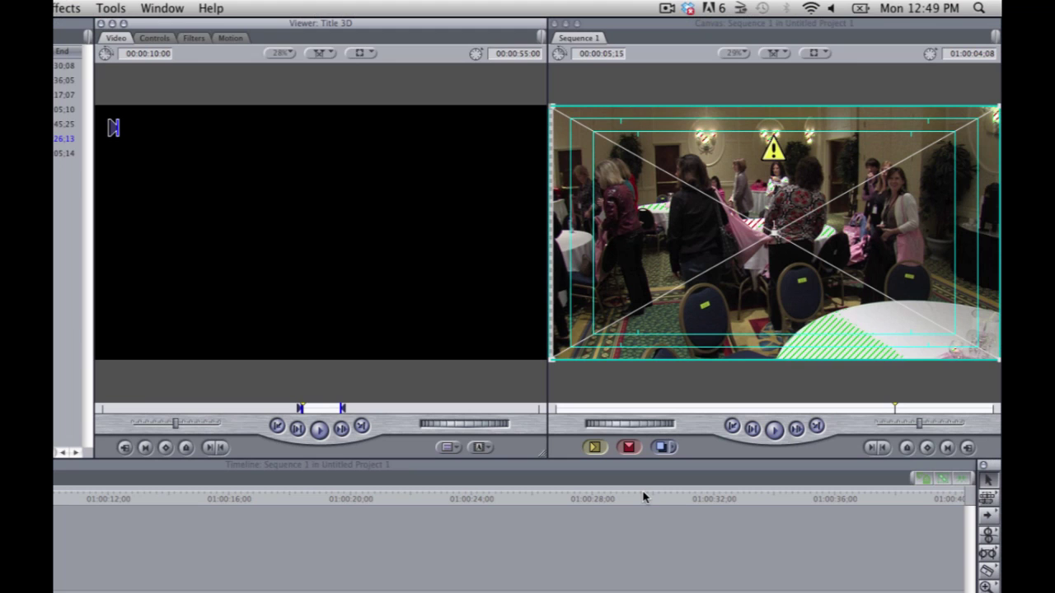
pyautogui.click(154, 38)
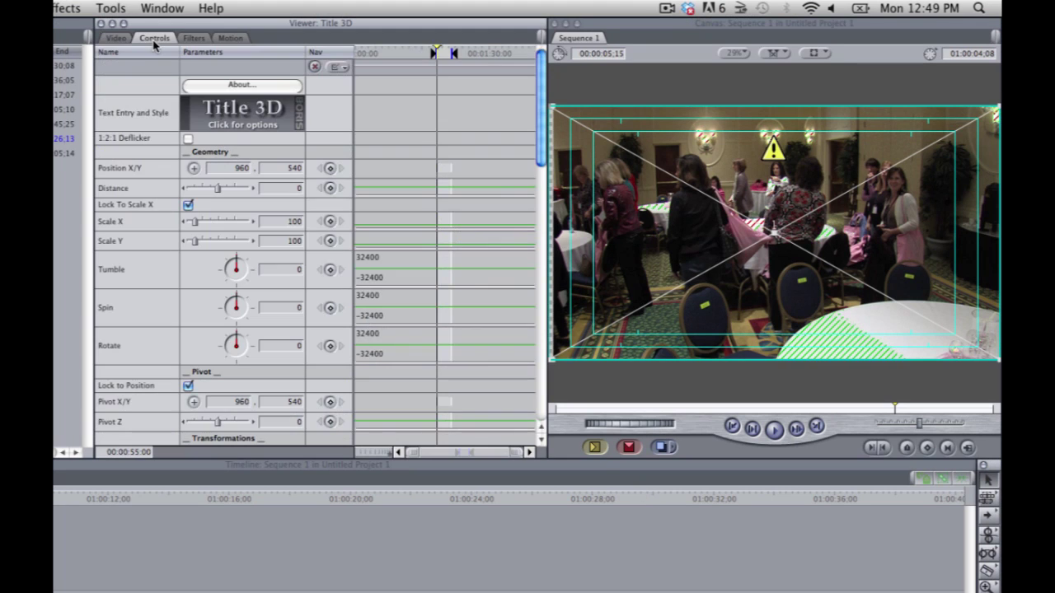
pyautogui.click(279, 118)
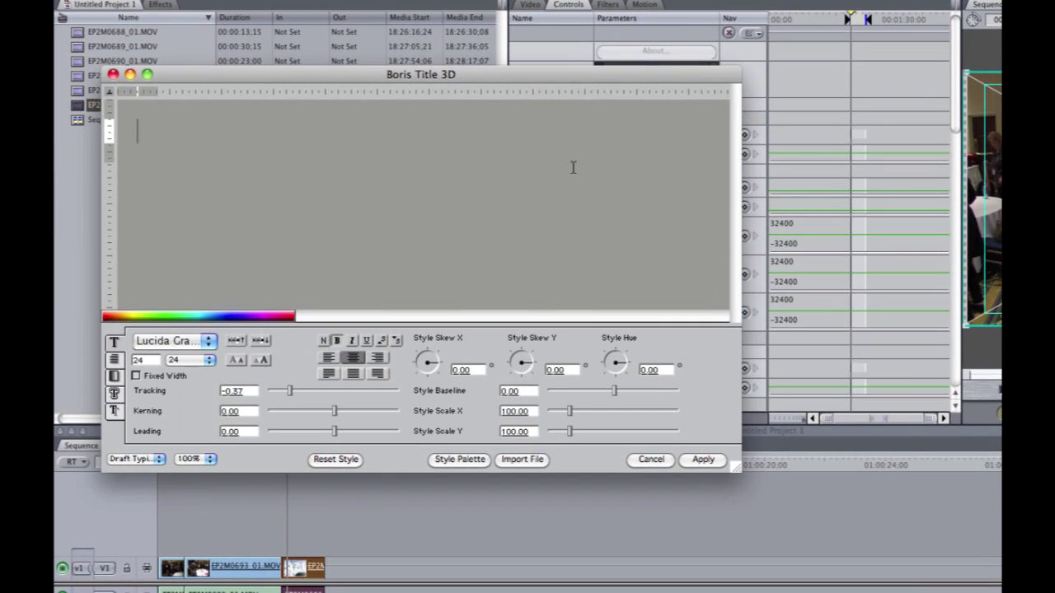
# Enter the title text 'Test Title Here' and apply it.
pyautogui.write('T')
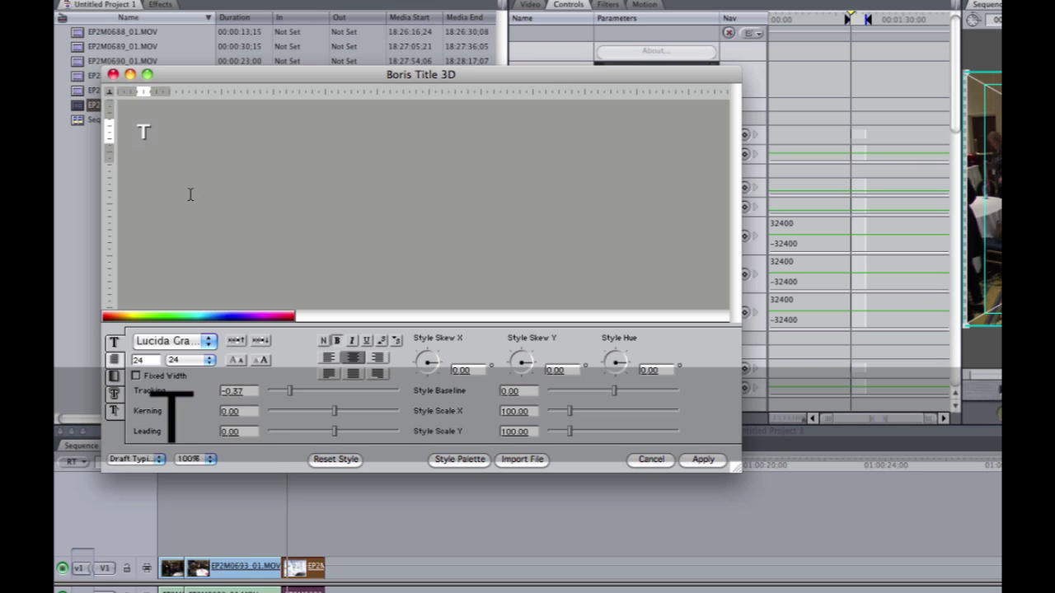
pyautogui.write('est Tikt')
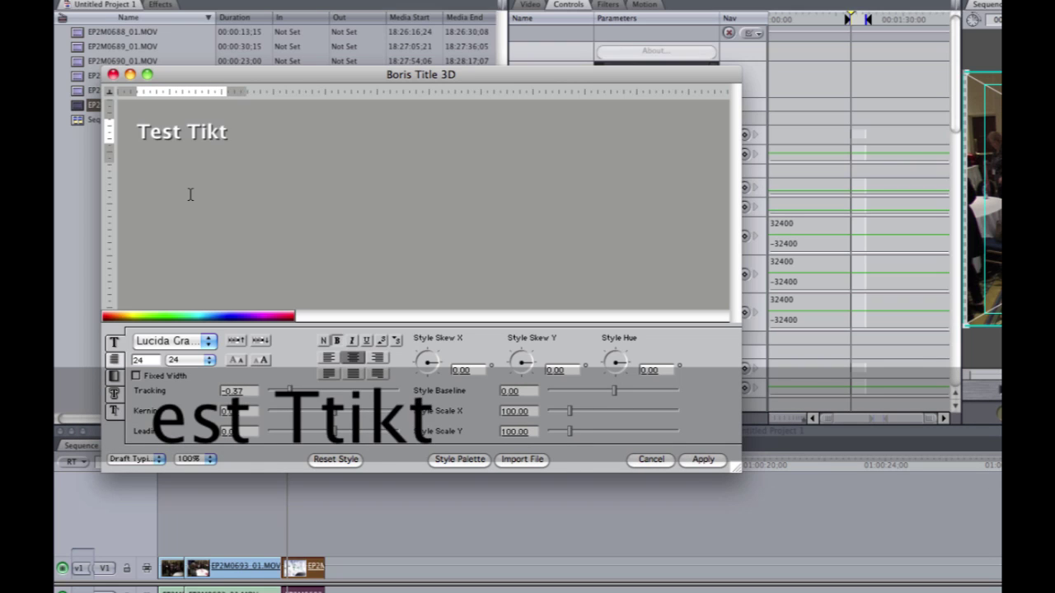
pyautogui.press('BackSpace')
pyautogui.press('BackSpace')
pyautogui.write('tle here')
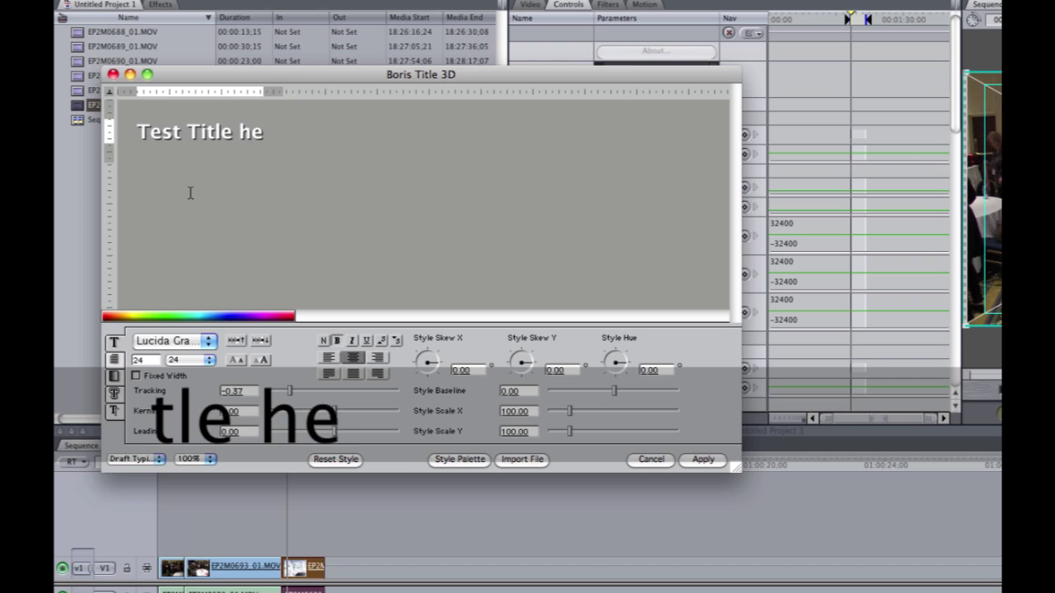
pyautogui.press('BackSpace')
pyautogui.press('BackSpace')
pyautogui.press('BackSpace')
pyautogui.press('BackSpace')
pyautogui.write('BH')
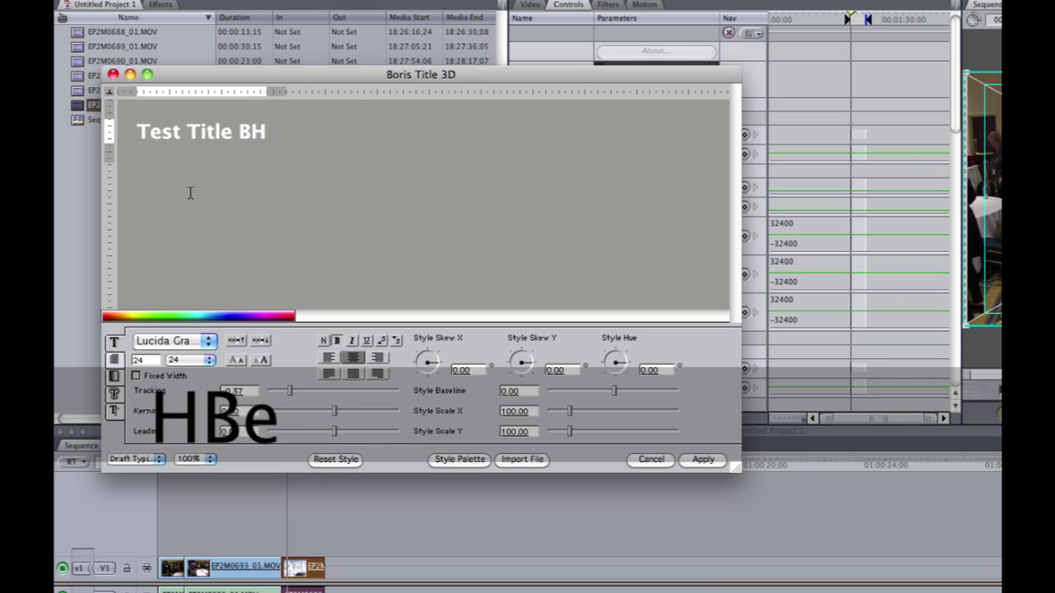
pyautogui.press('BackSpace')
pyautogui.press('BackSpace')
pyautogui.write('hH')
pyautogui.press('BackSpace')
pyautogui.press('BackSpace')
pyautogui.write('Here')
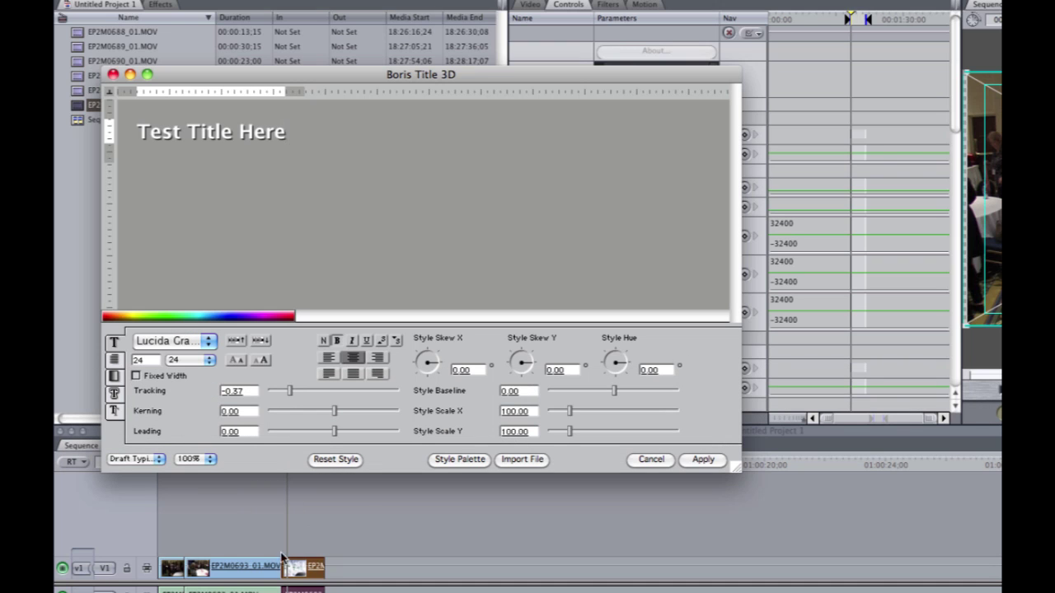
pyautogui.click(709, 461)
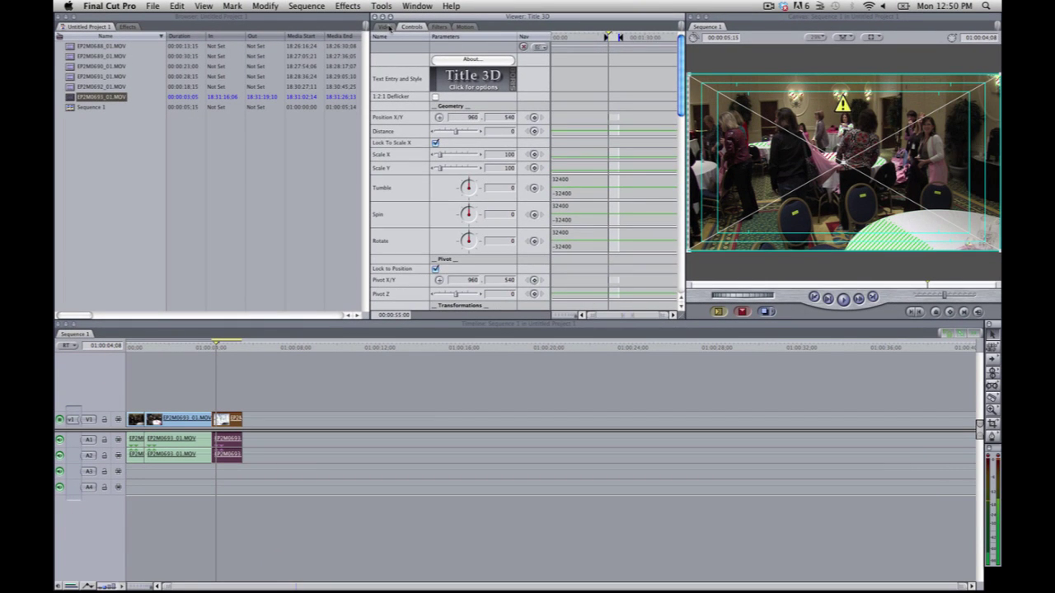
# Save the title to the Browser, place it on V2, and trim its end to match the clips below.
pyautogui.click(517, 6)
pyautogui.moveTo(501, 146); pyautogui.dragTo(86, 128)
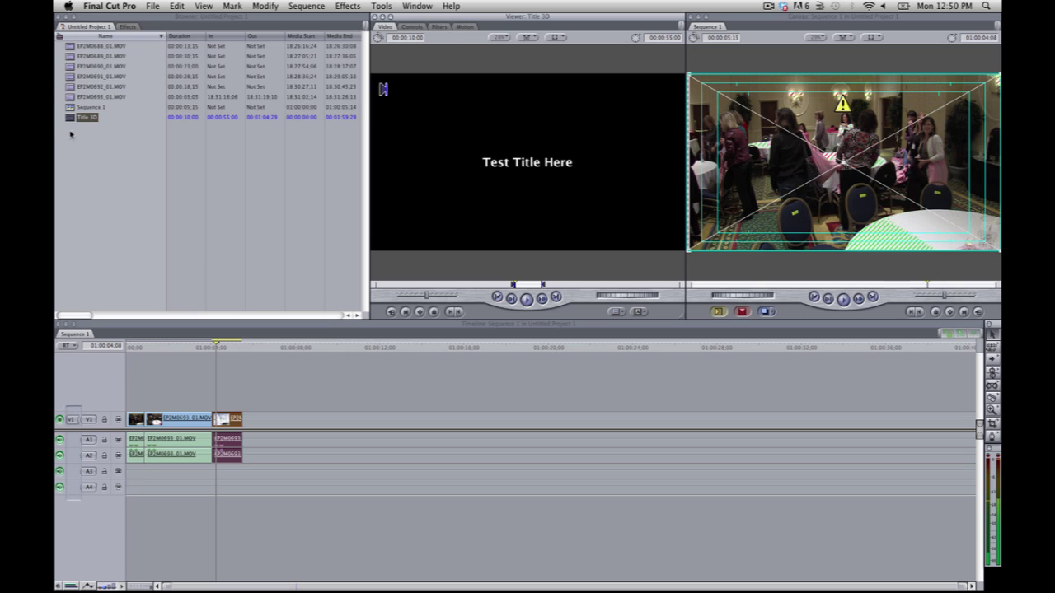
pyautogui.click(70, 118)
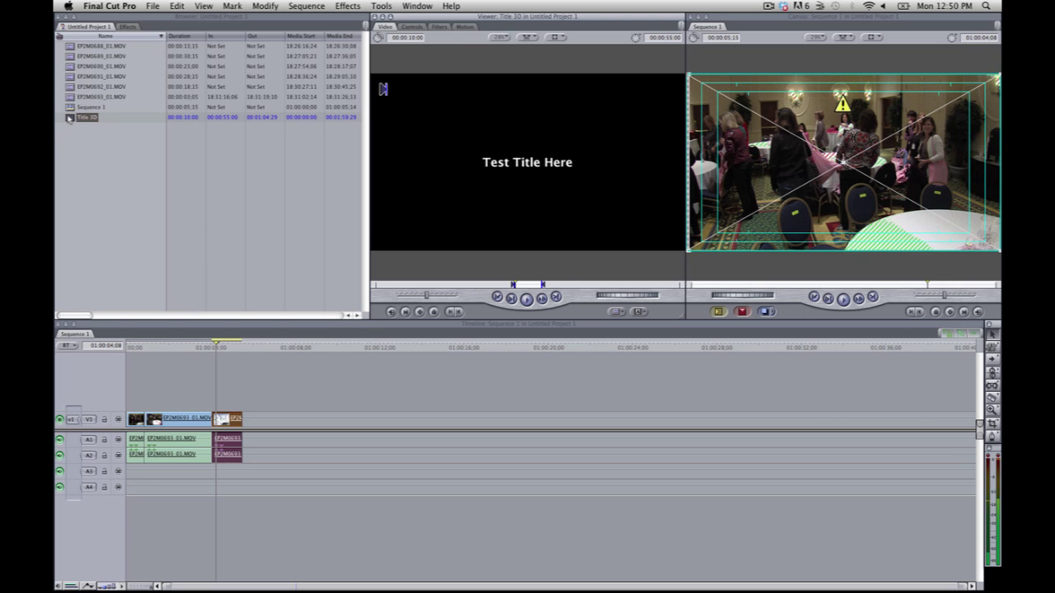
pyautogui.moveTo(69, 118); pyautogui.dragTo(216, 401)
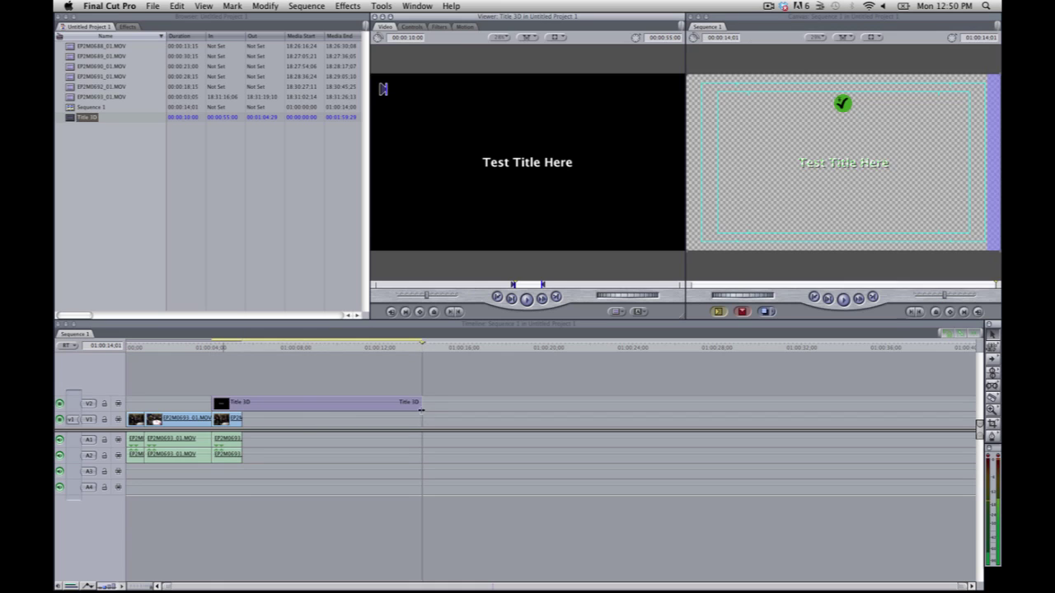
pyautogui.moveTo(420, 405); pyautogui.dragTo(242, 411)
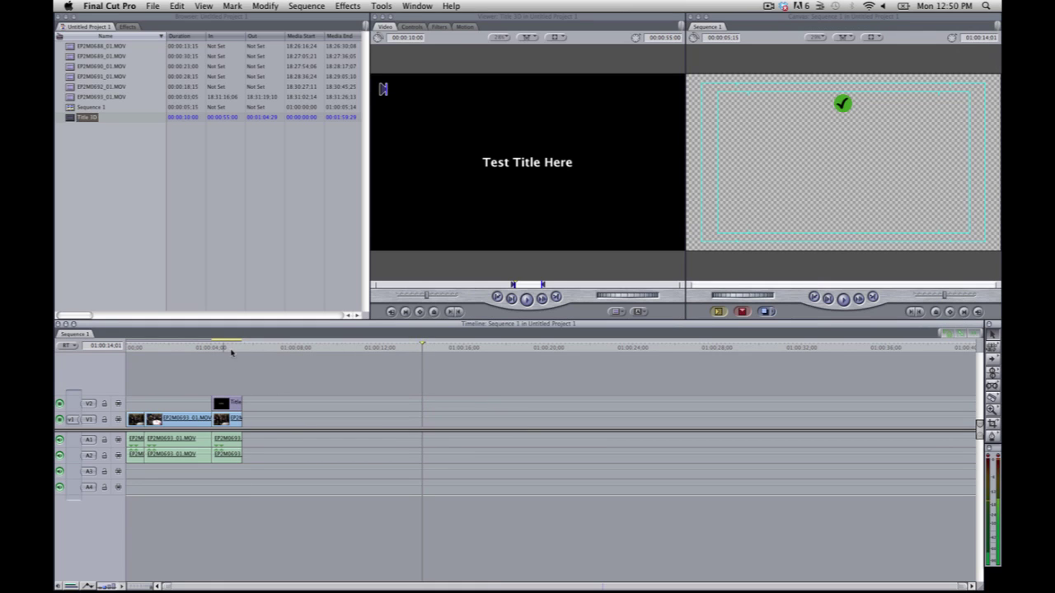
pyautogui.click(228, 348)
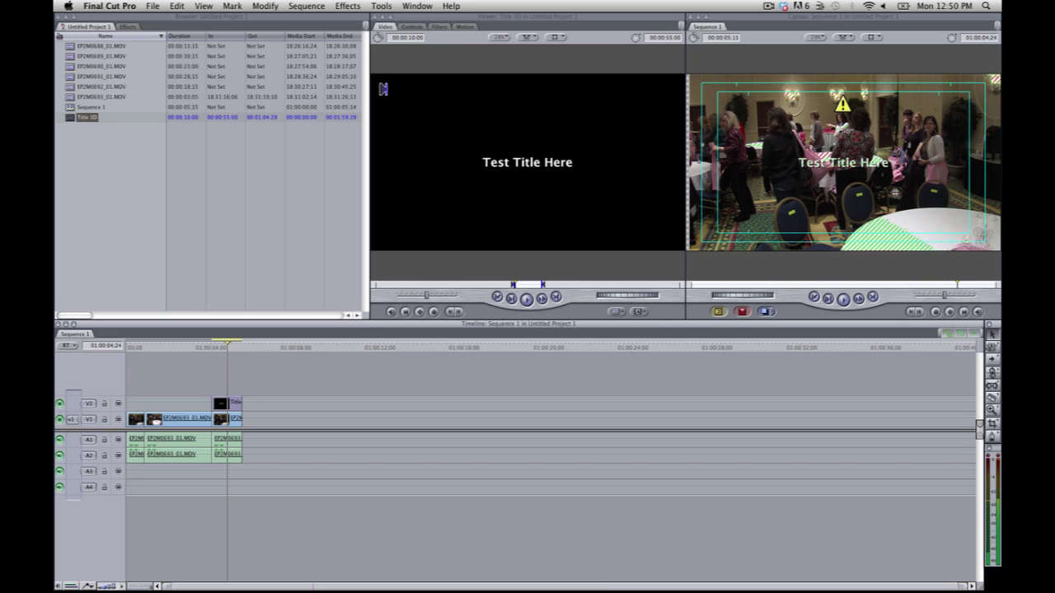
# Try moving the title lower and left in the Canvas, then undo three times to recentre it.
pyautogui.click(874, 223)
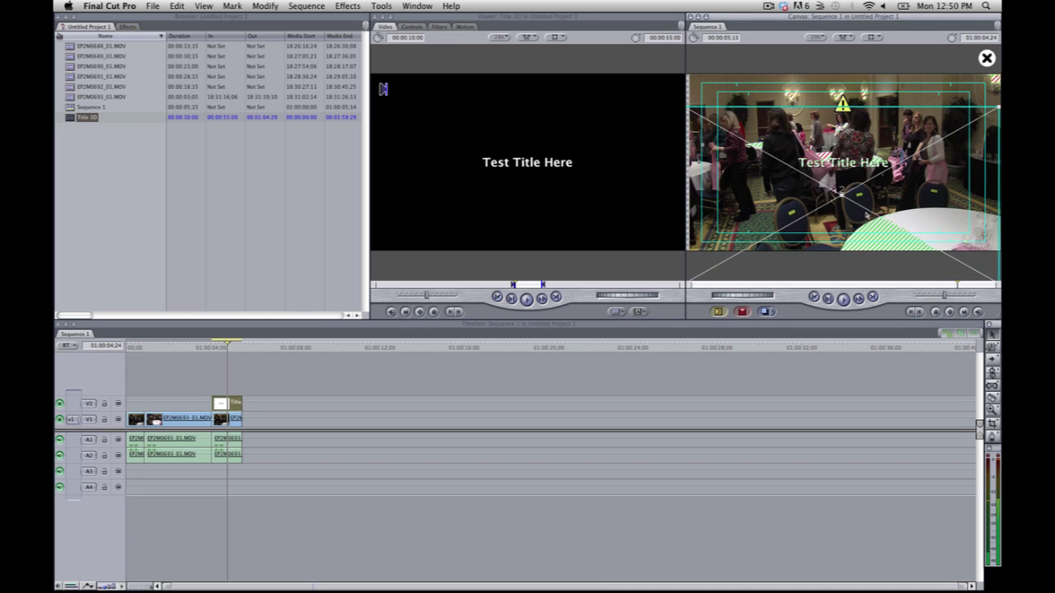
pyautogui.moveTo(874, 219); pyautogui.dragTo(870, 262)
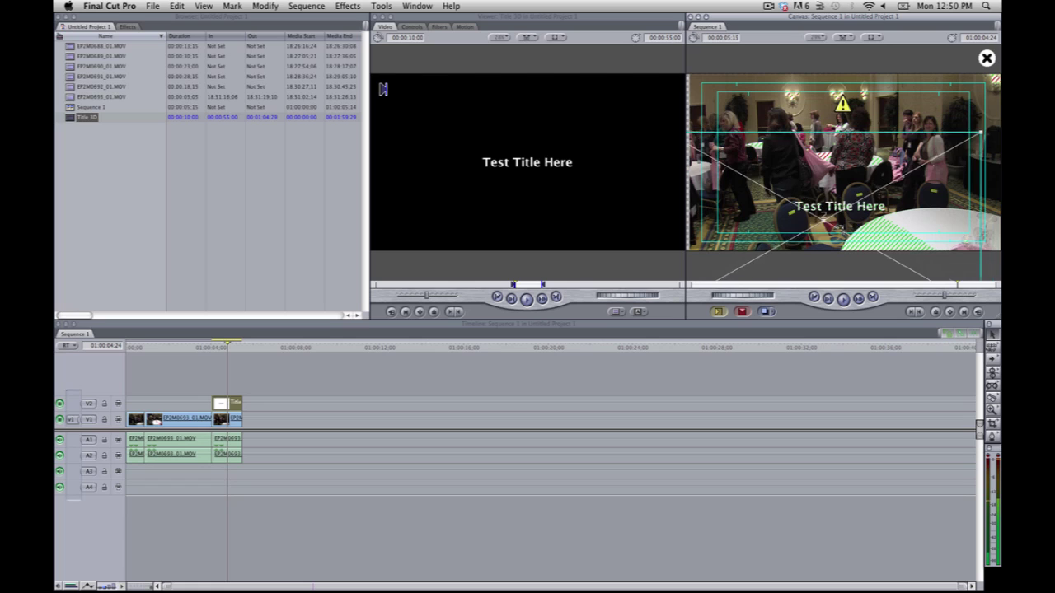
pyautogui.moveTo(860, 216); pyautogui.dragTo(797, 222)
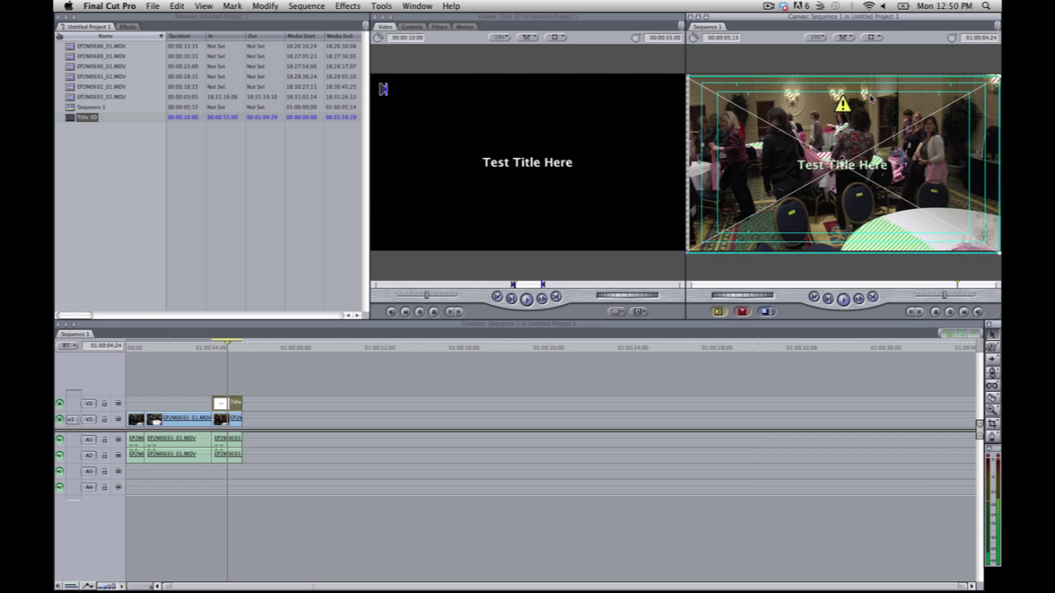
pyautogui.press('super+z')
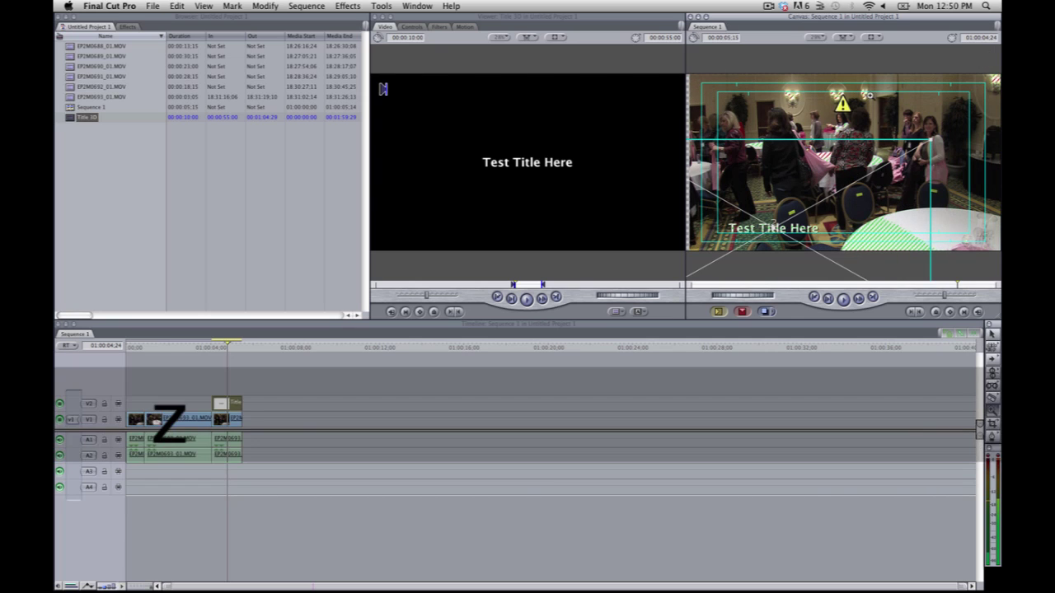
pyautogui.press('super+z')
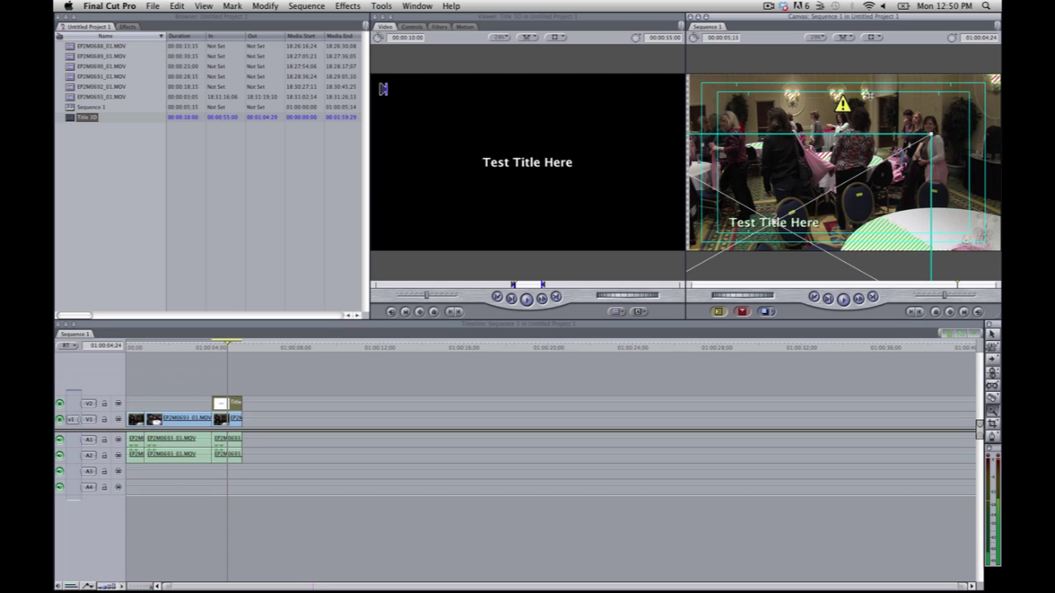
pyautogui.press('super+z')
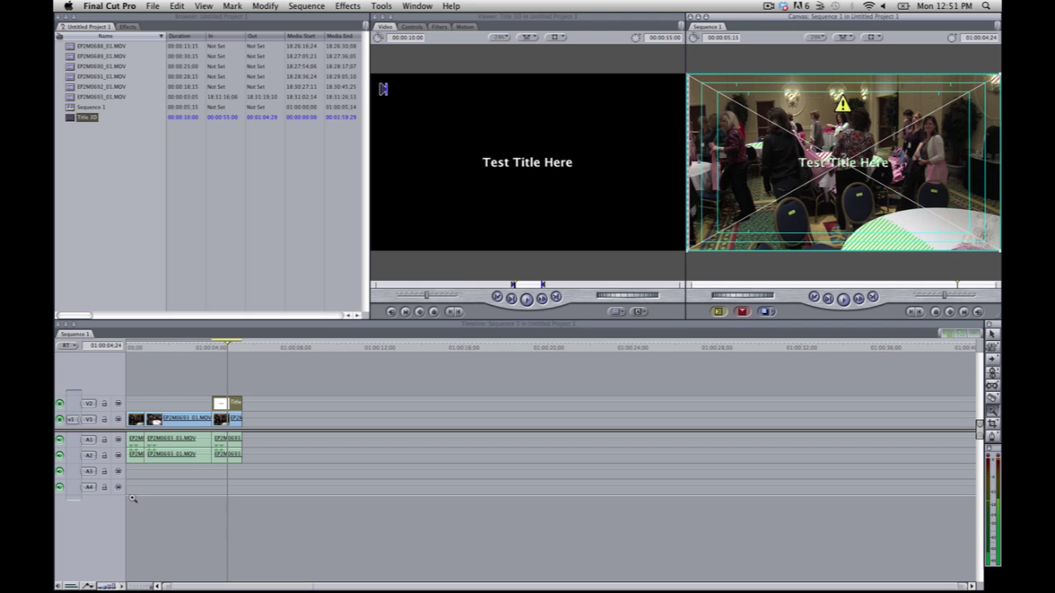
pyautogui.click(157, 6)
pyautogui.moveTo(194, 196)
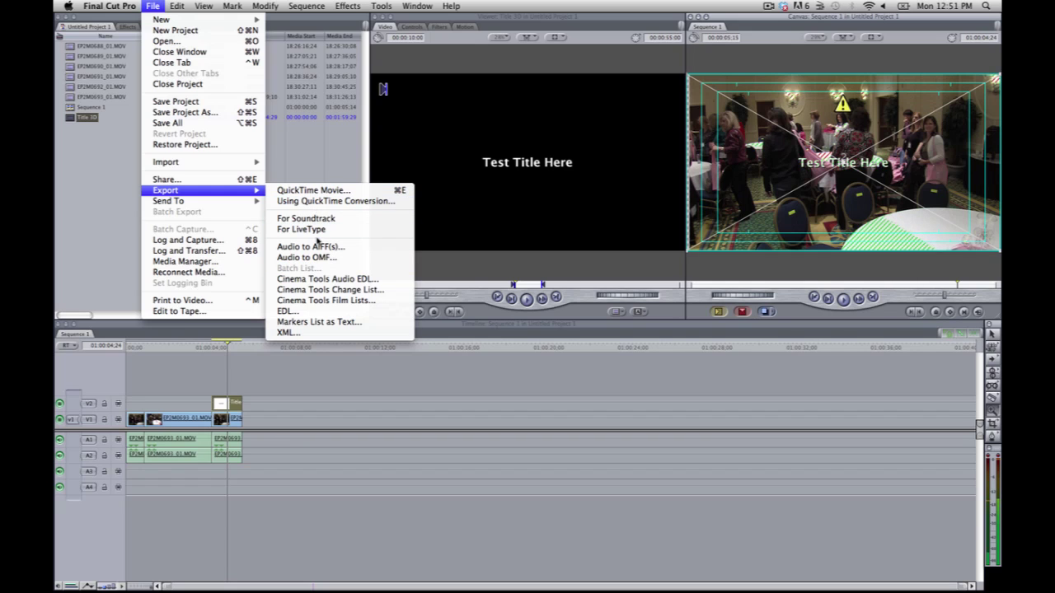
pyautogui.click(534, 244)
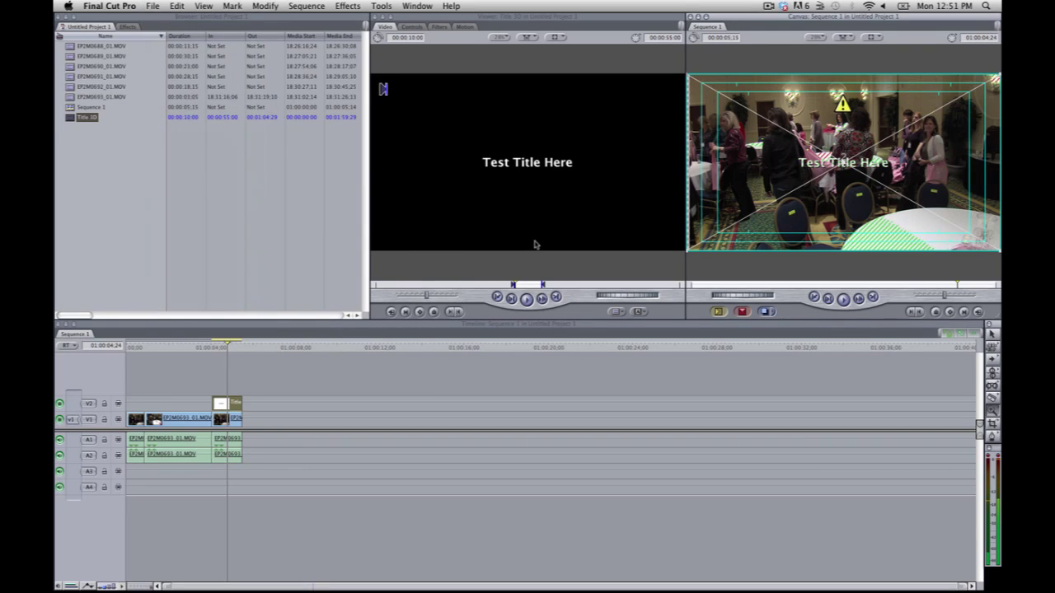